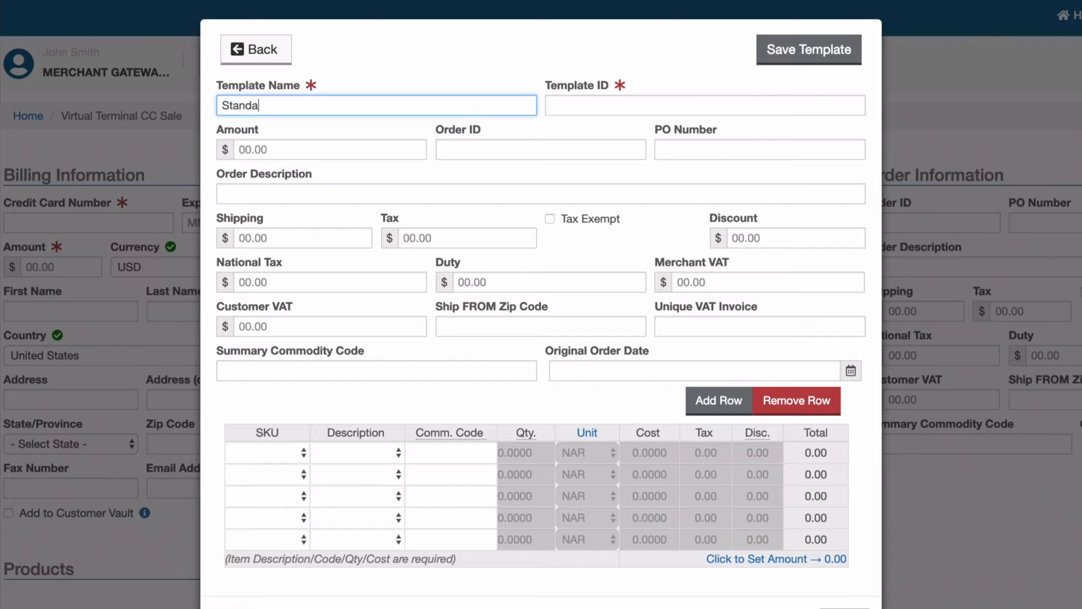
# Step: Enter template ID 'standard', amount 10.00, order ID 123 and PO number 99999999
pyautogui.press('Tab')
pyautogui.write('standard')
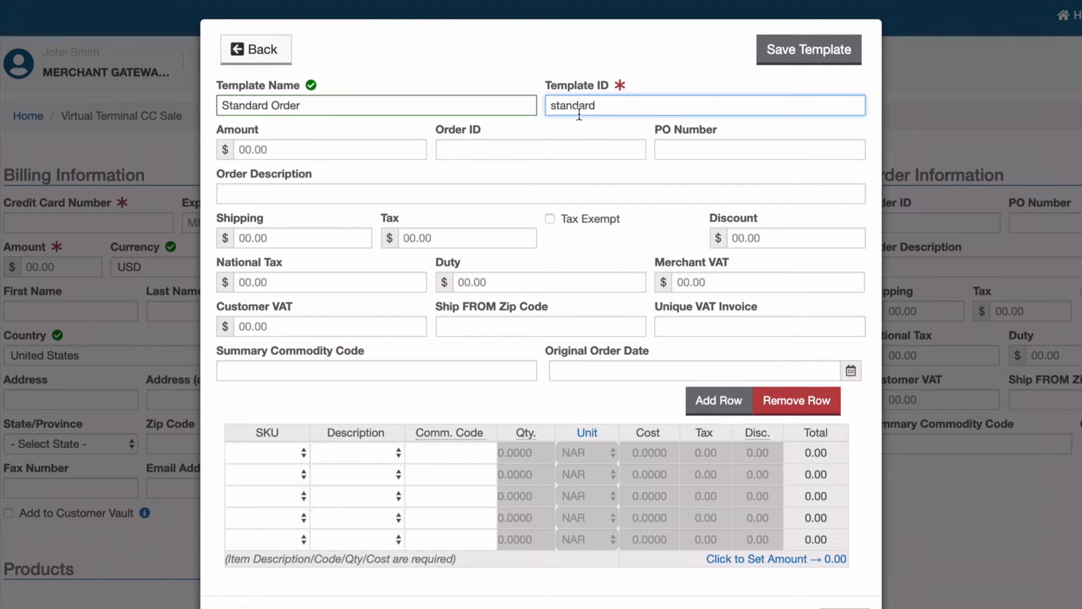
pyautogui.click(285, 147)
pyautogui.write('10.00')
pyautogui.press('Tab')
pyautogui.write('123')
pyautogui.press('Tab')
pyautogui.write('99999999')
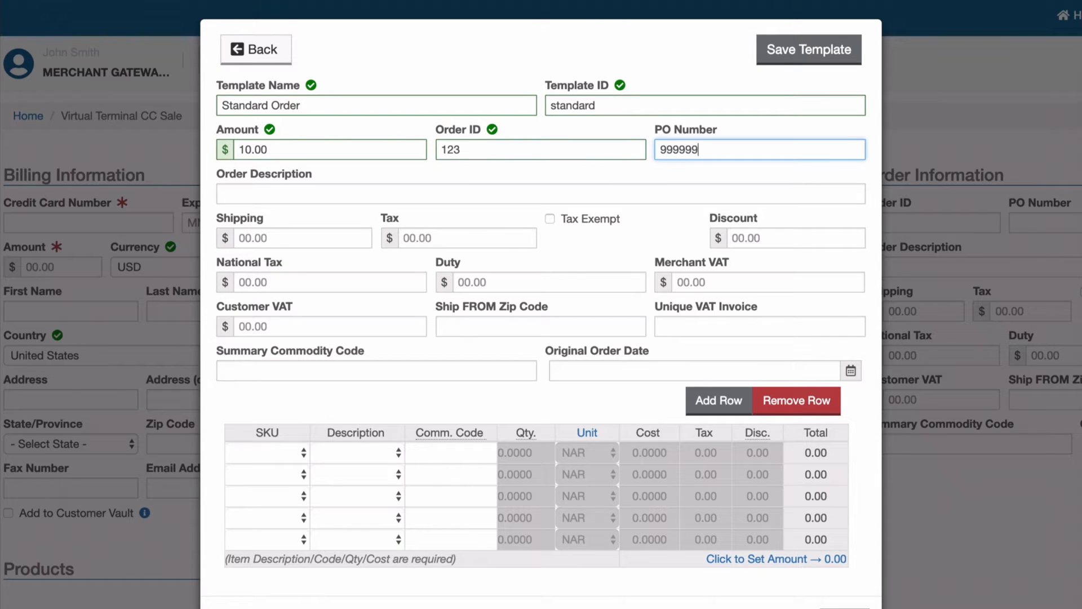
# Step: Add shipping 1.00, tax 0.58 and a commodity code, then save the template
pyautogui.press('Tab')
pyautogui.press('Tab')
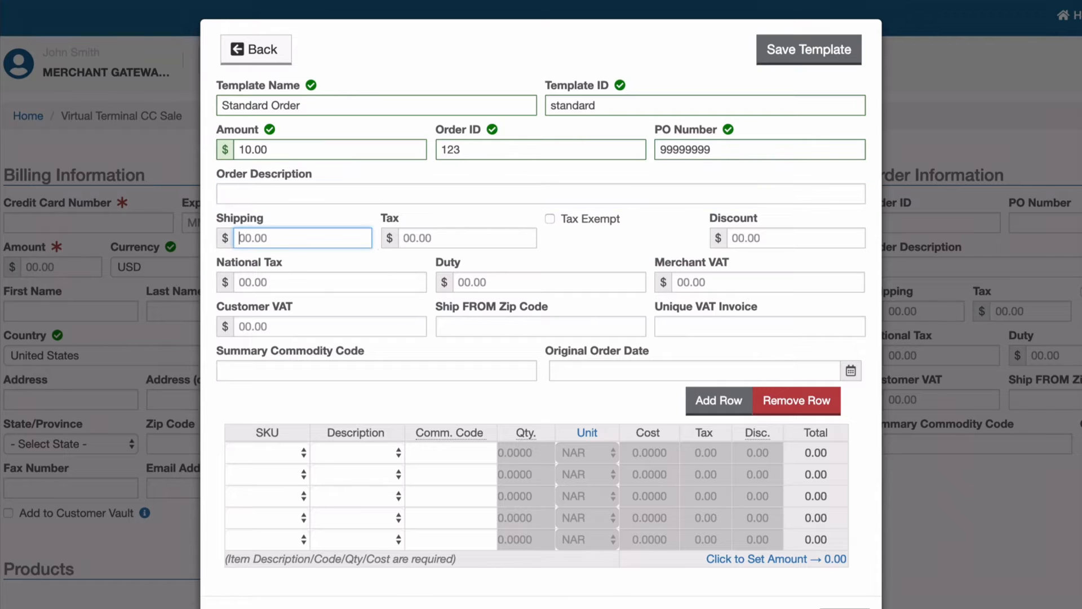
pyautogui.write('1.00')
pyautogui.press('Tab')
pyautogui.write('0.58')
pyautogui.press('Tab')
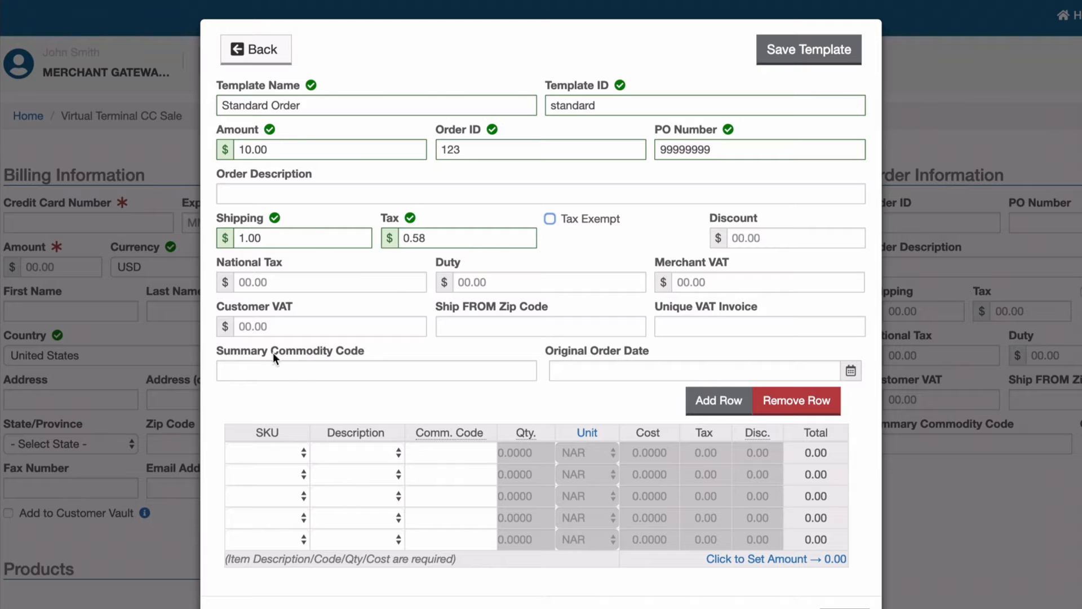
pyautogui.click(304, 378)
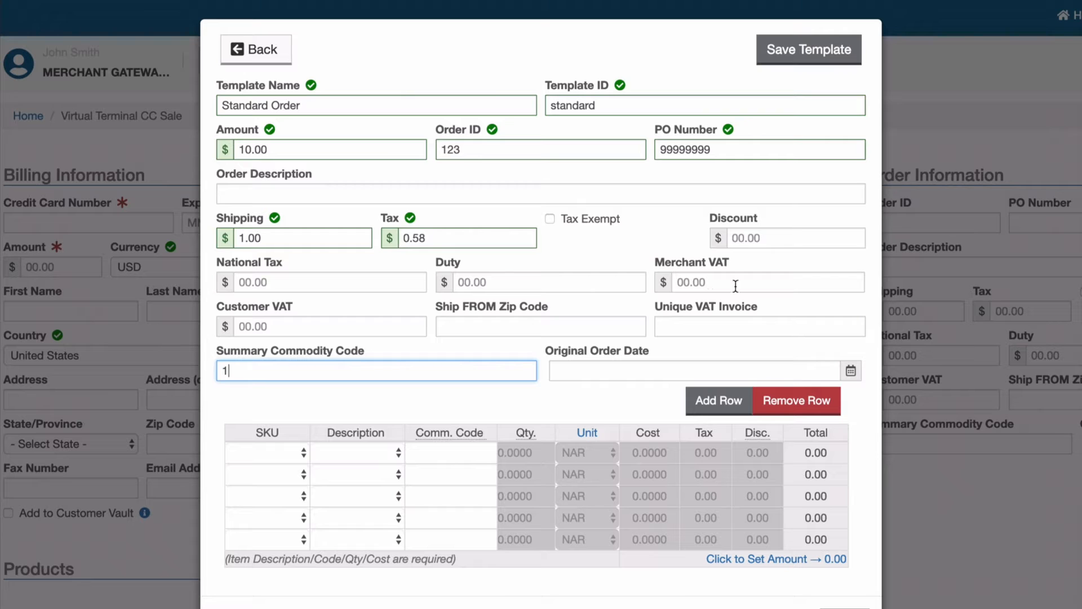
pyautogui.click(814, 48)
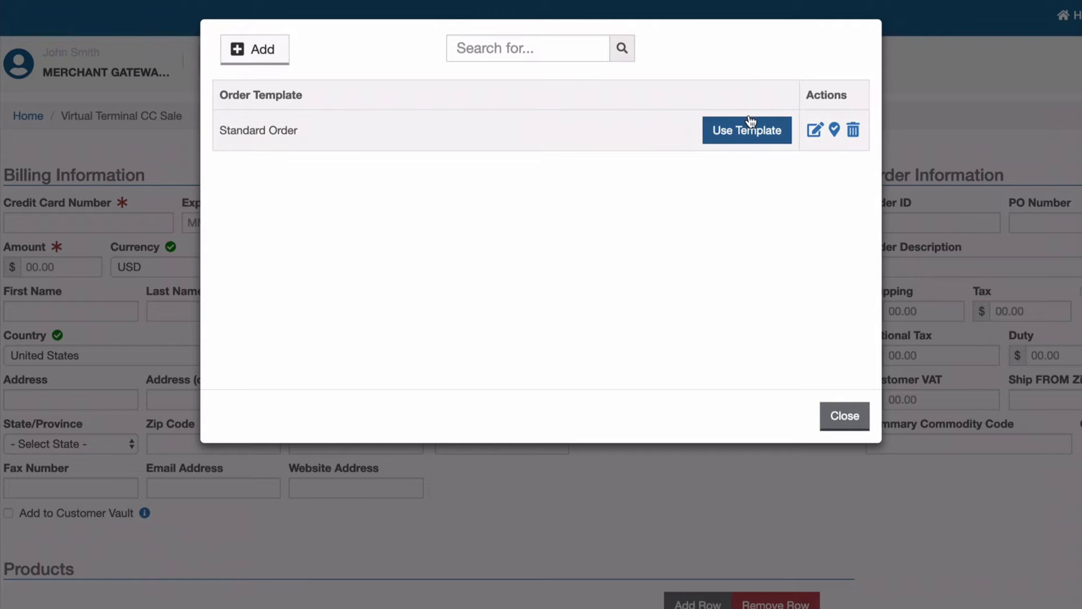
pyautogui.click(751, 135)
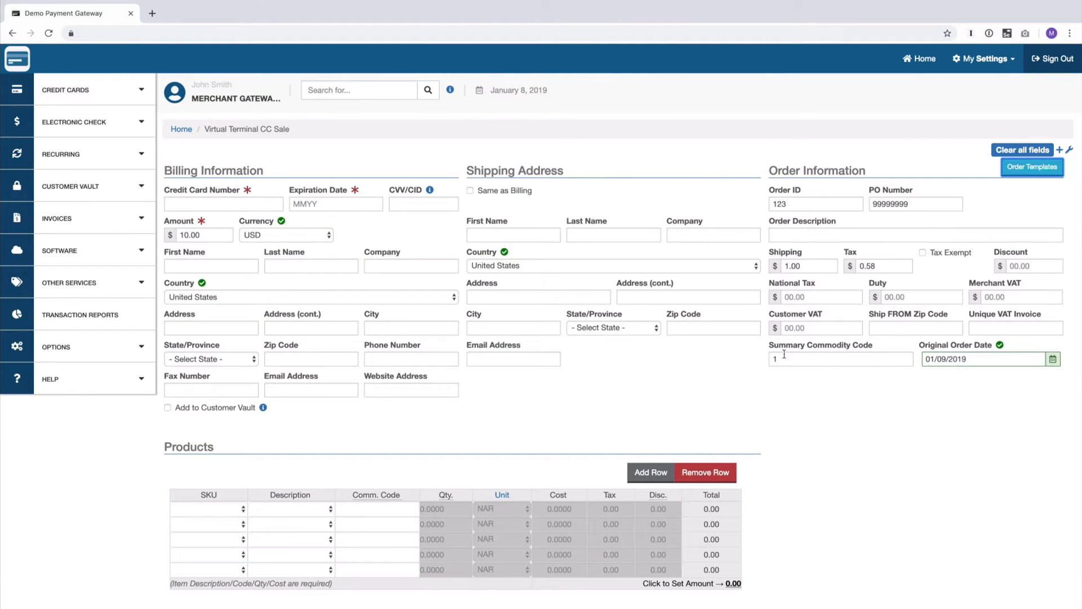
pyautogui.click(207, 201)
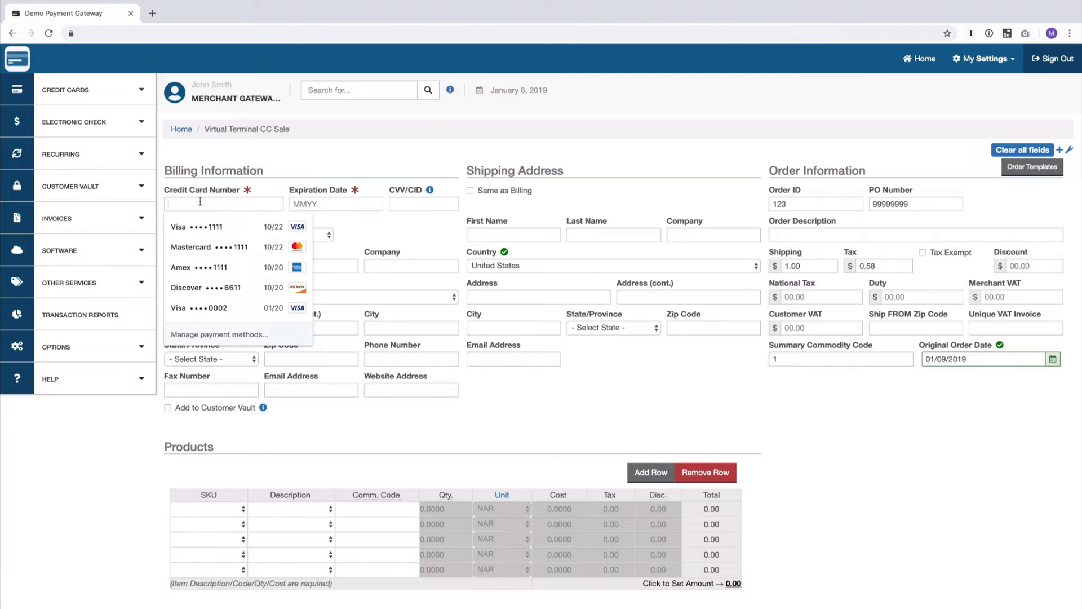
pyautogui.click(194, 226)
pyautogui.click(423, 204)
pyautogui.write('999')
pyautogui.scroll(-3, 186, 546)
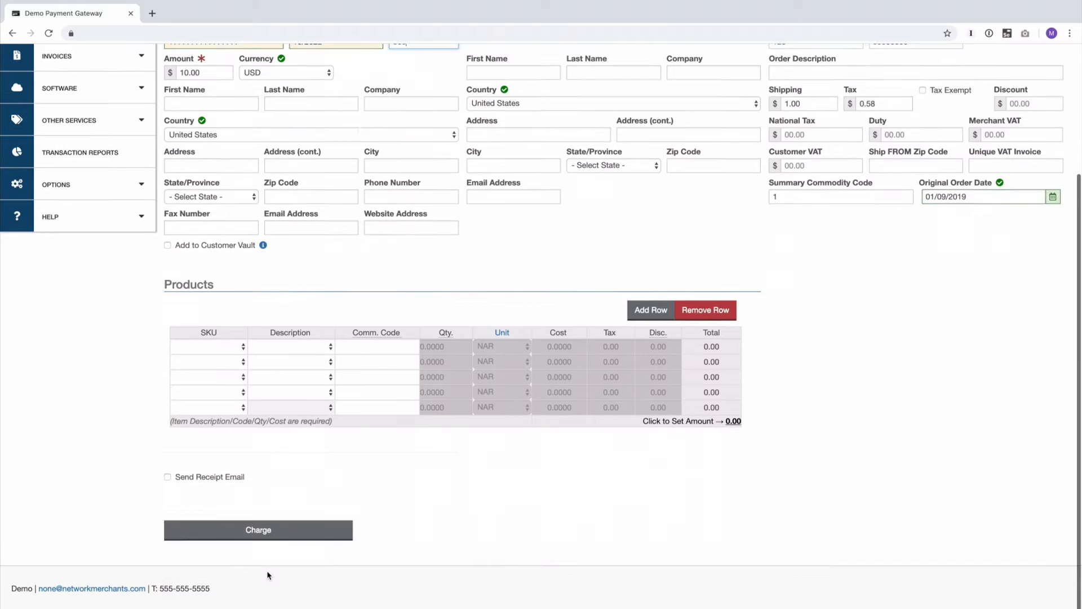
pyautogui.click(259, 531)
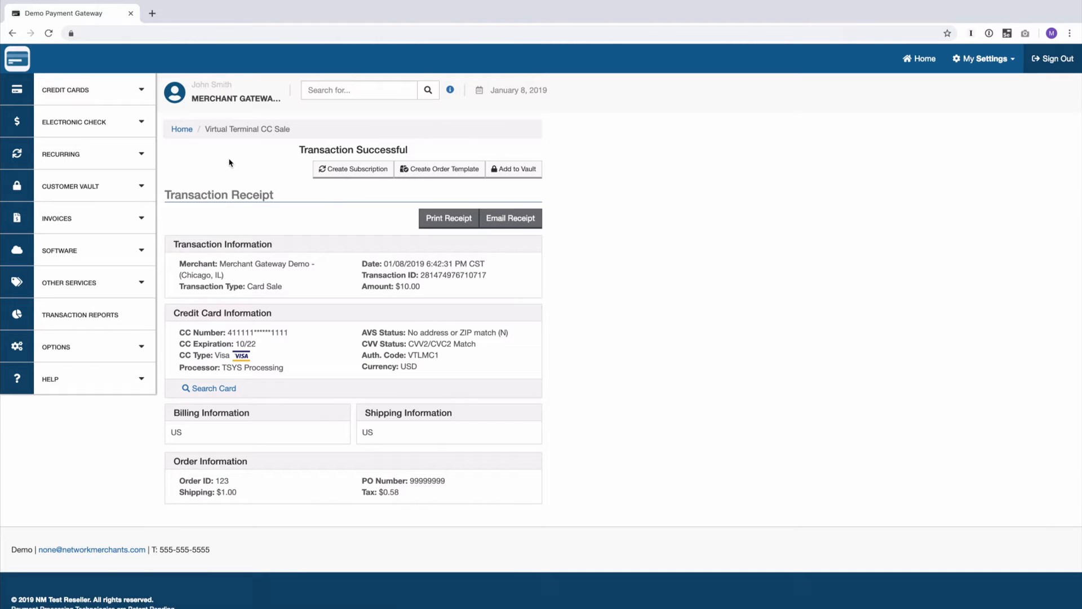
pyautogui.click(105, 94)
# Step: Start a new credit card sale, fill it from Standard Order, and reopen the template list
pyautogui.click(88, 131)
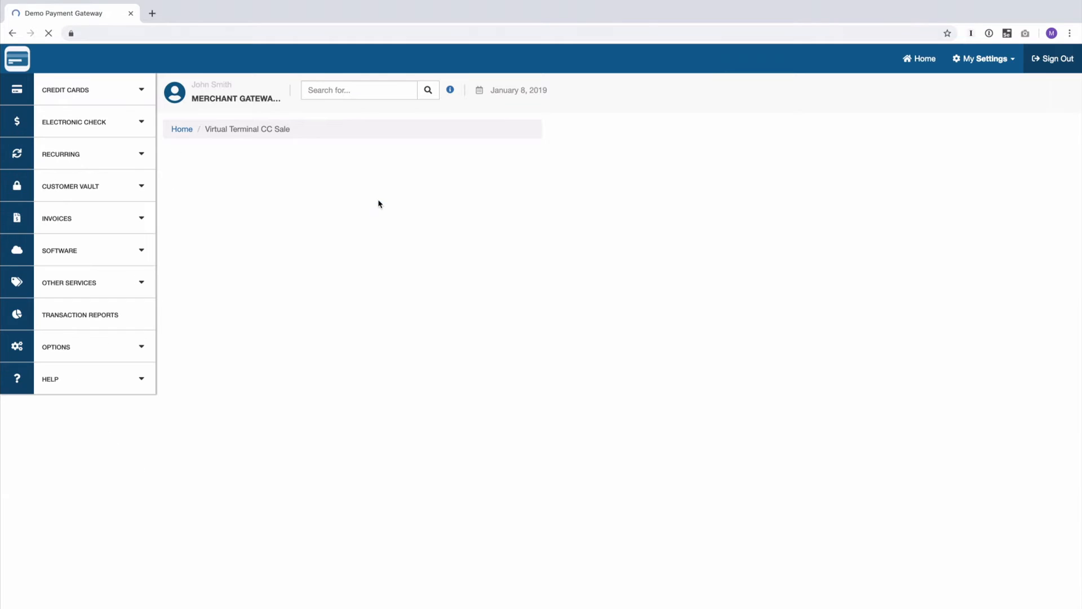
pyautogui.click(1027, 169)
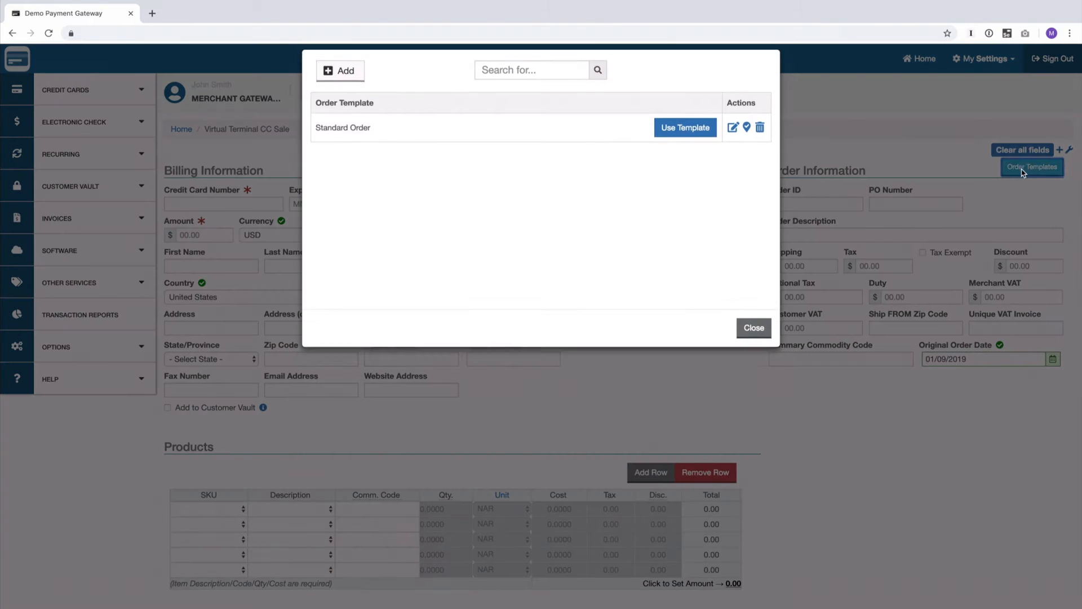
pyautogui.click(700, 147)
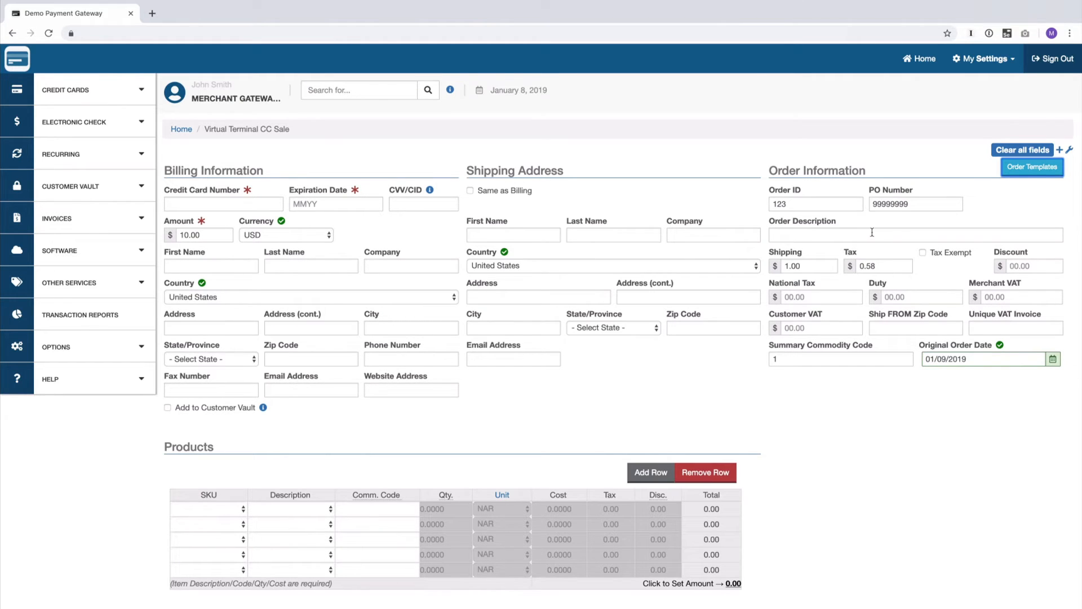
pyautogui.click(1032, 167)
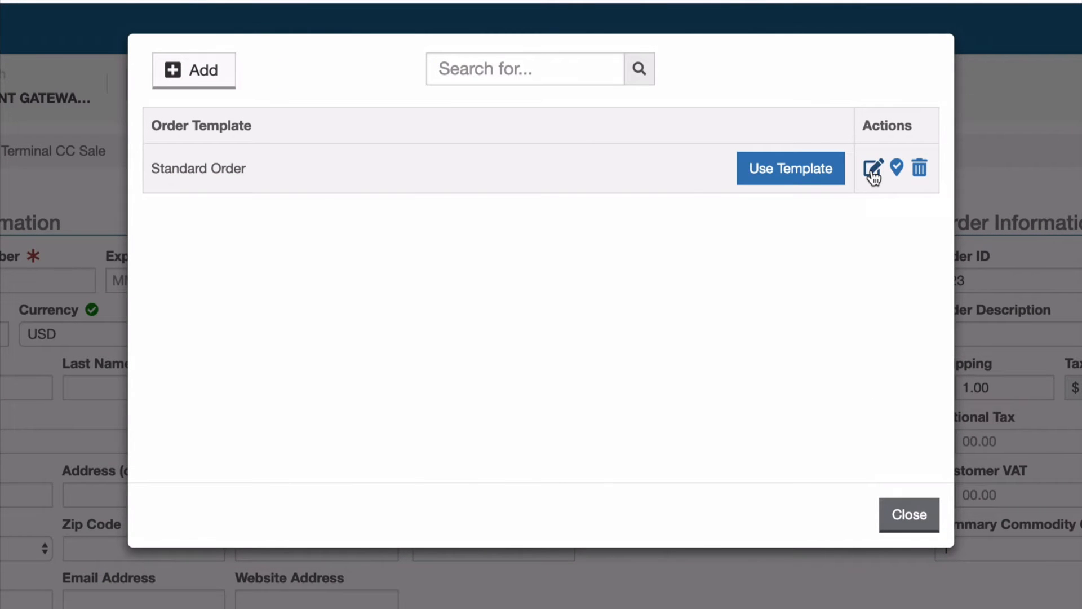
# Step: Set Standard Order as the default template that loads automatically, then close the list
pyautogui.click(873, 169)
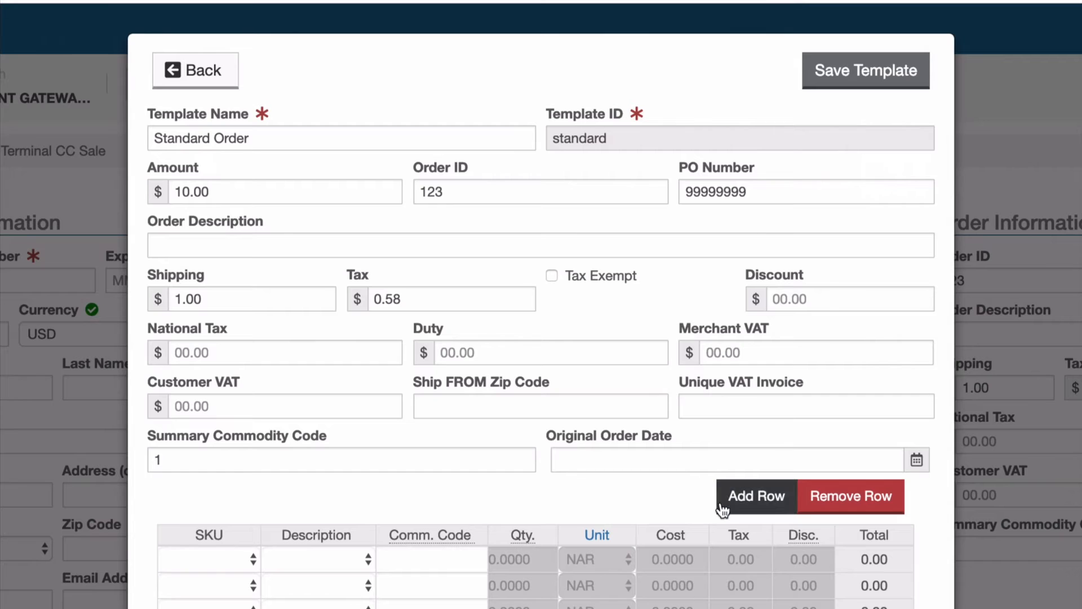
pyautogui.click(183, 71)
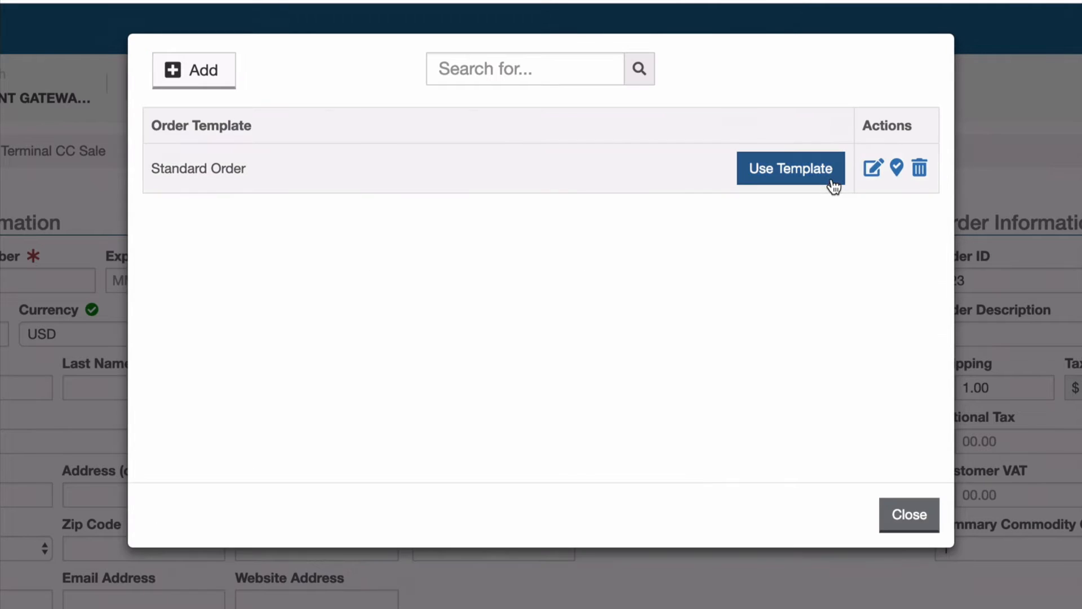
pyautogui.click(897, 168)
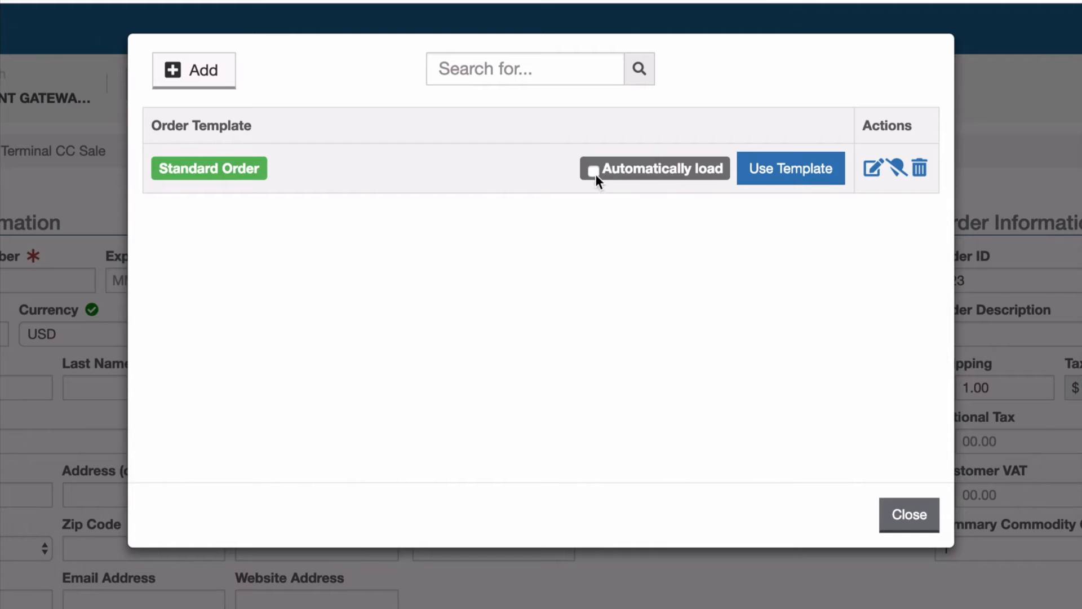
pyautogui.click(902, 510)
# Step: Charge a $10.00 sale to the saved Mastercard on a new auto-filled sale form
pyautogui.click(667, 421)
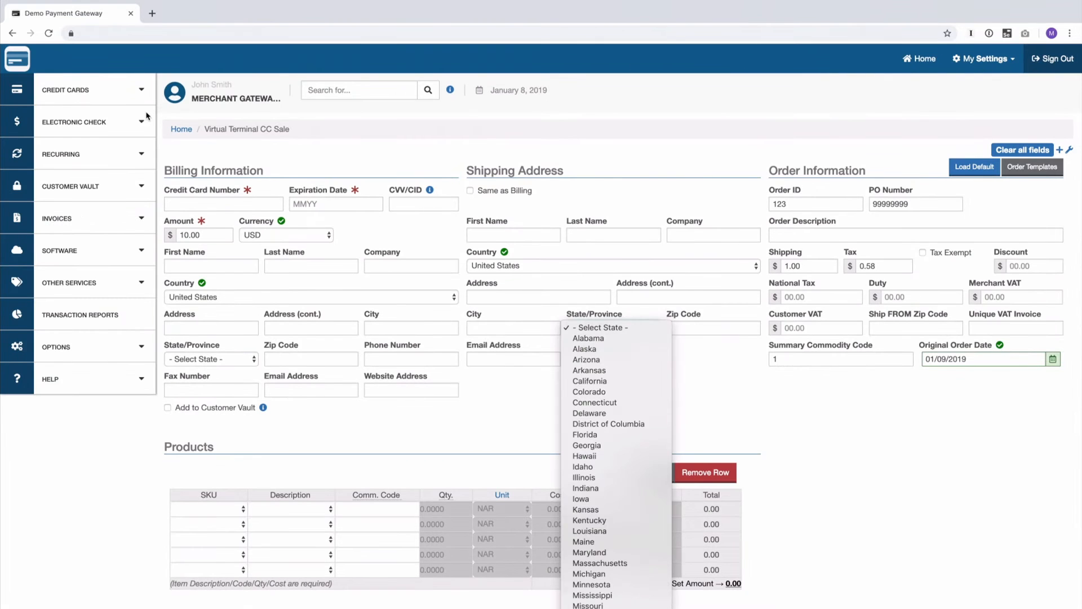
pyautogui.click(108, 87)
pyautogui.click(105, 87)
pyautogui.click(94, 123)
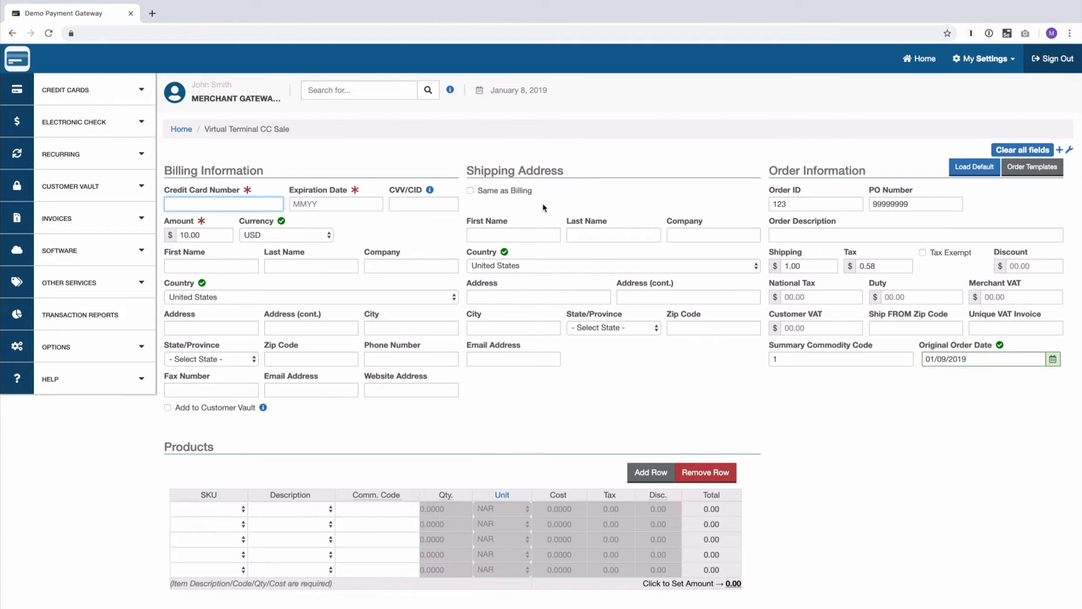
pyautogui.click(210, 203)
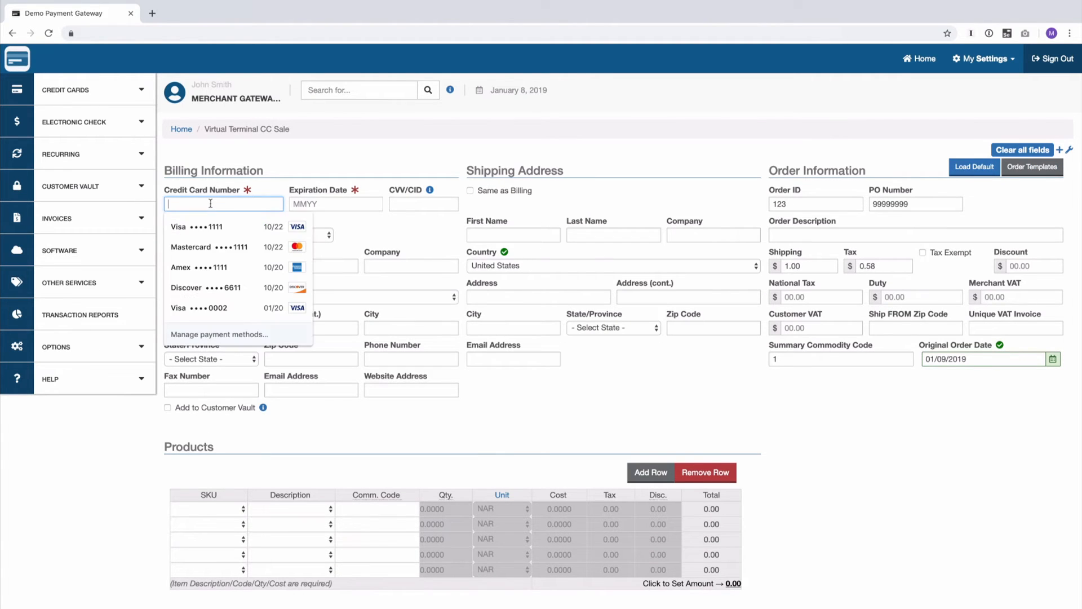
pyautogui.click(200, 238)
pyautogui.press('Return')
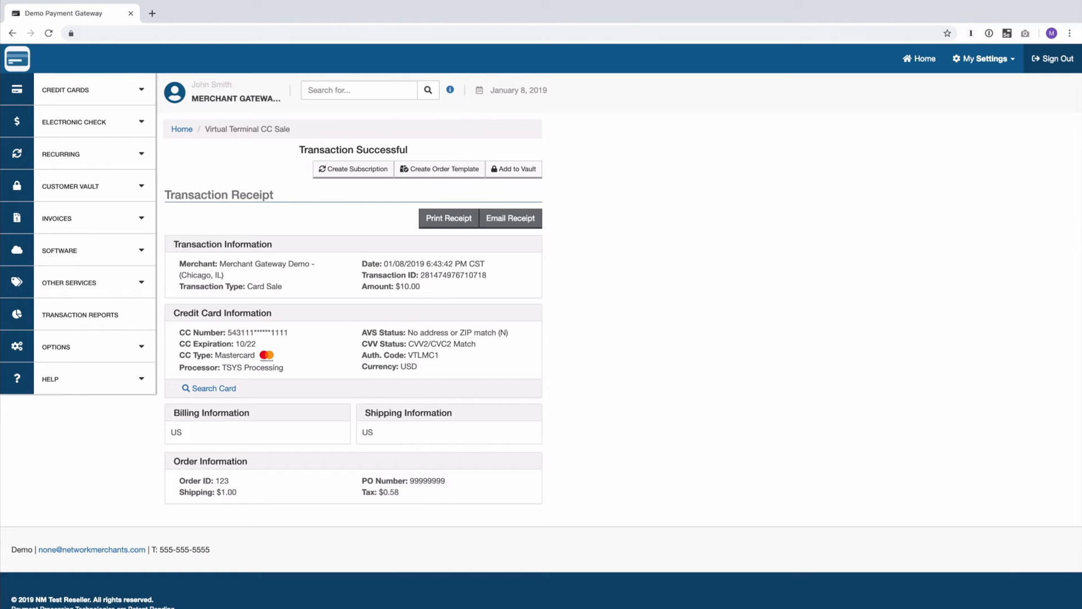
# Step: Run a $10.00 sale on the saved Amex card, then start another sale form
pyautogui.click(103, 96)
pyautogui.click(90, 120)
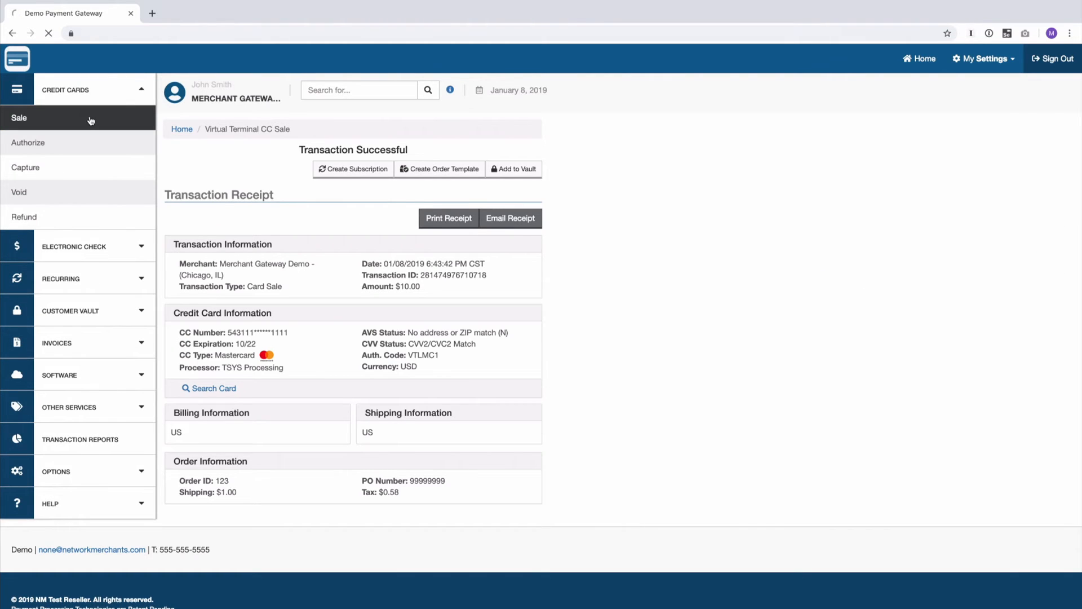
pyautogui.click(221, 204)
pyautogui.click(205, 267)
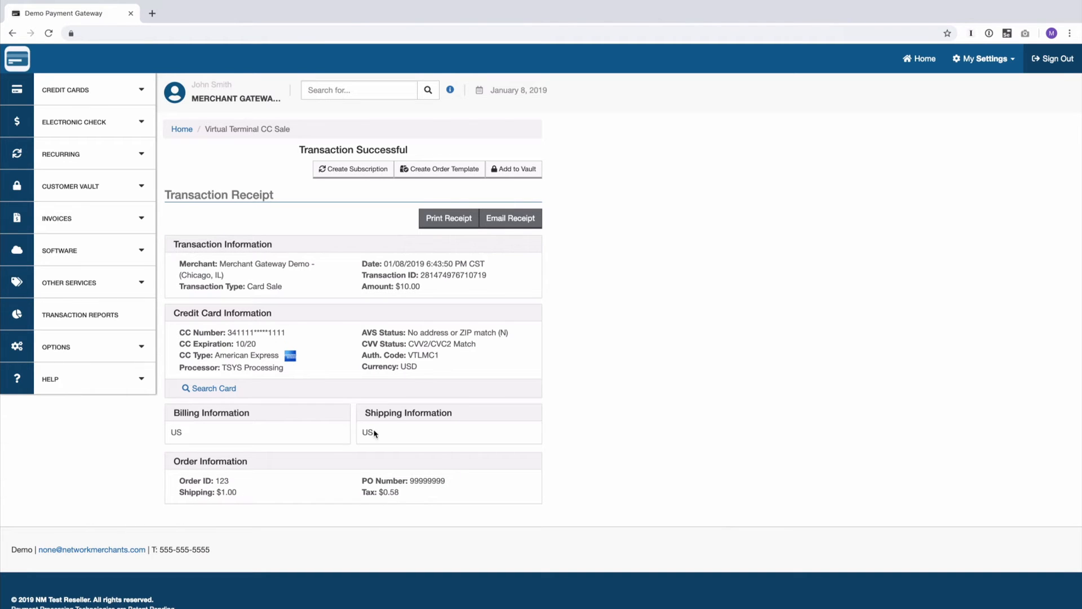
pyautogui.click(107, 93)
pyautogui.click(108, 119)
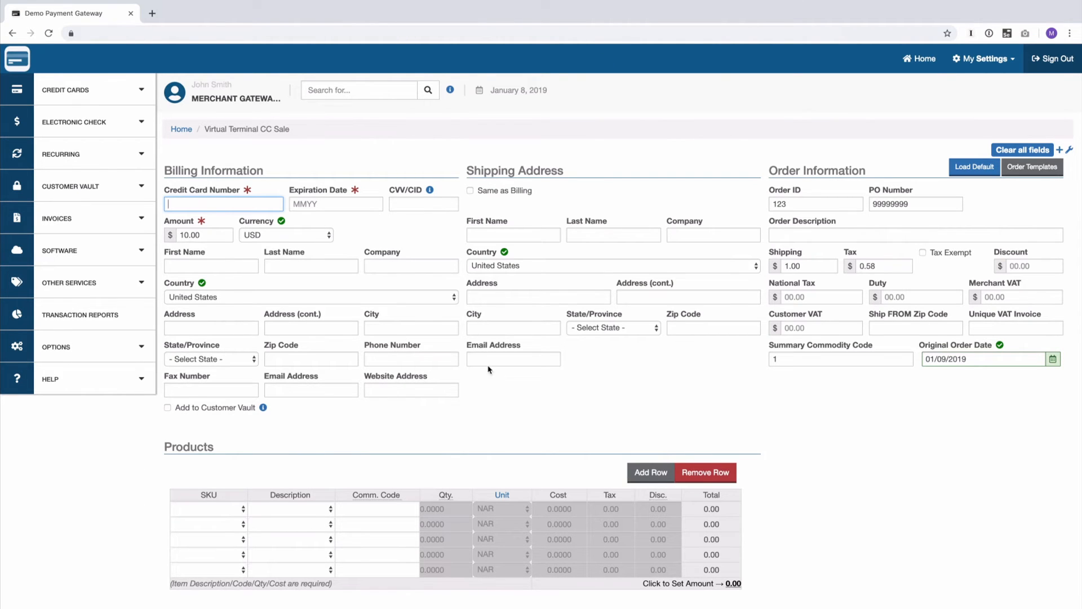
# Step: Clear the sale form, autofill only the saved Visa card, then reload a fresh sale form
pyautogui.click(1019, 151)
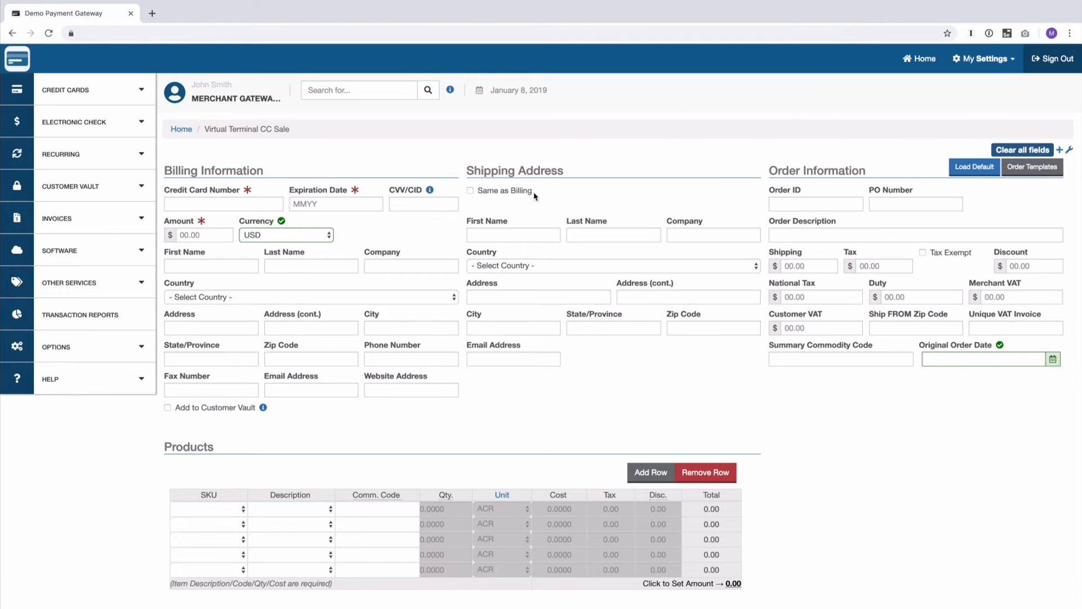
pyautogui.click(204, 204)
pyautogui.click(198, 230)
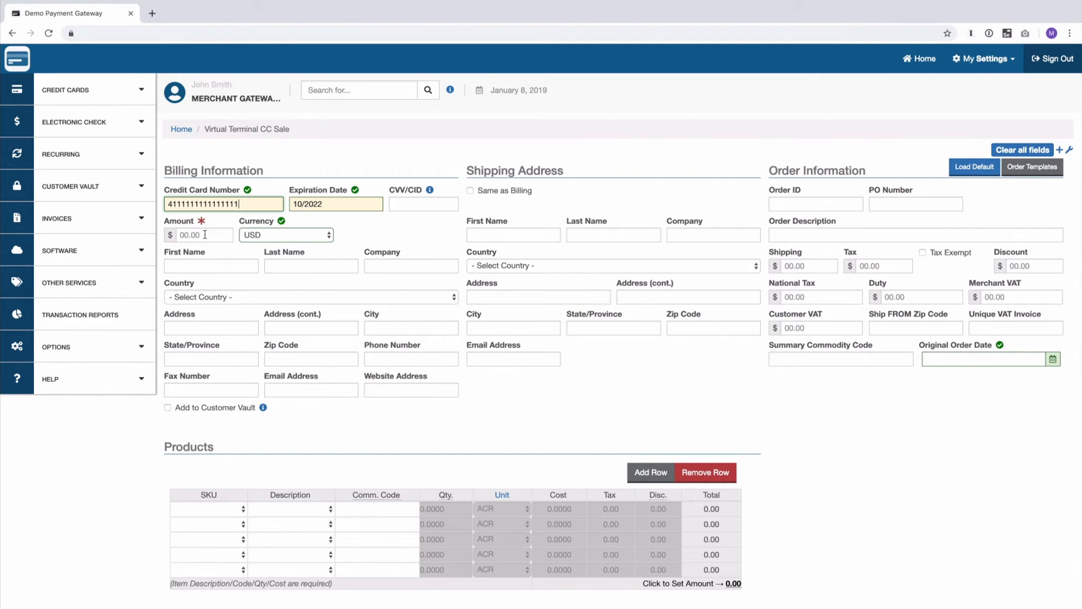
pyautogui.click(205, 234)
pyautogui.click(376, 465)
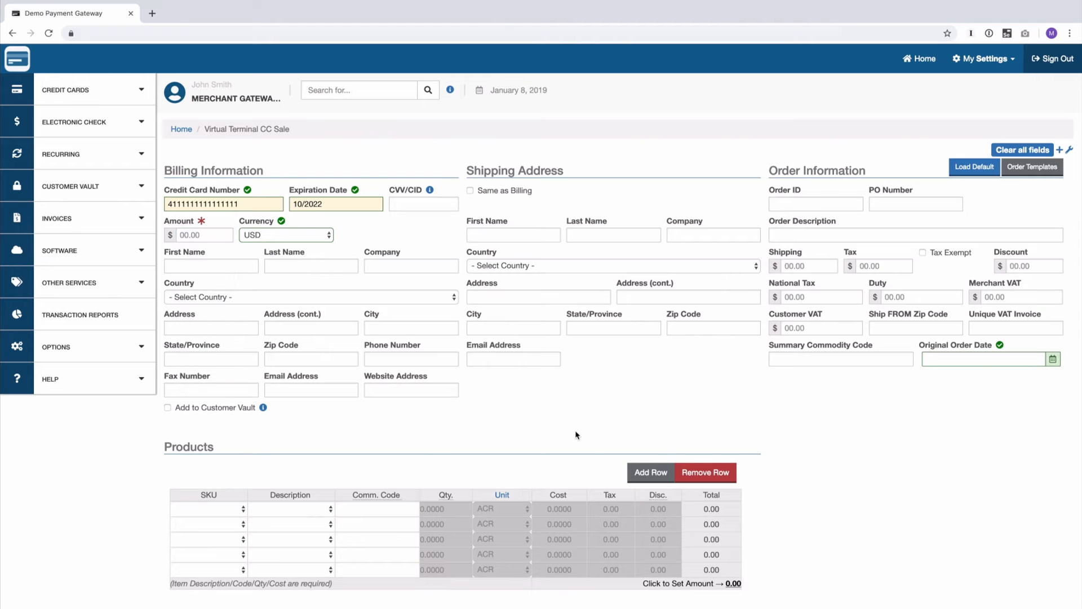
pyautogui.scroll(-3, 577, 435)
pyautogui.scroll(3, 577, 435)
pyautogui.click(97, 89)
pyautogui.click(96, 116)
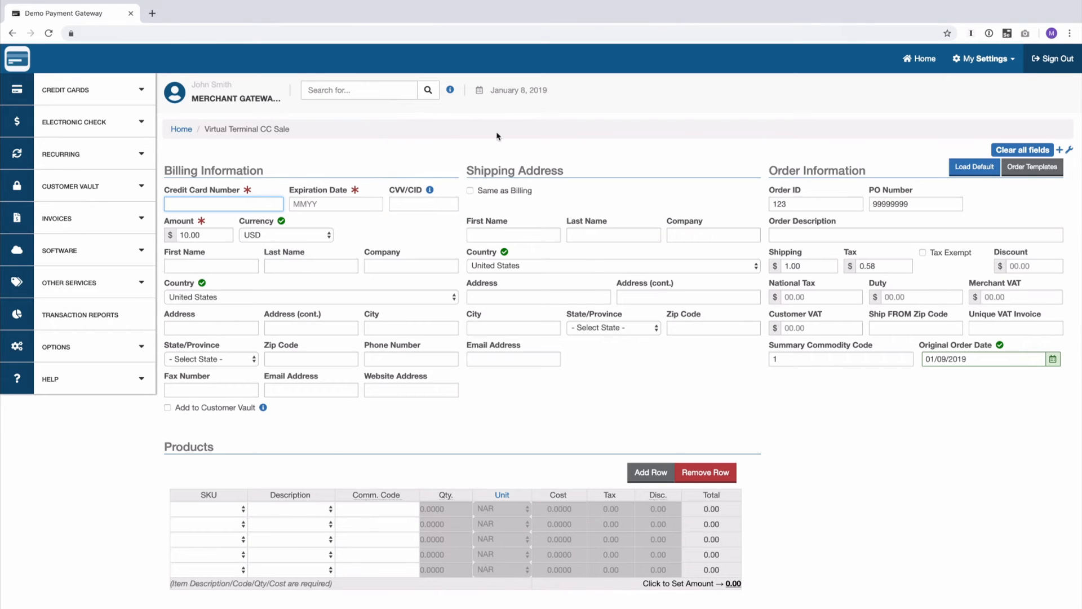
# Step: Open the prefilled Authorize form, then browse the Electronic Check, Recurring and Customer Vault menus
pyautogui.click(90, 92)
pyautogui.click(59, 147)
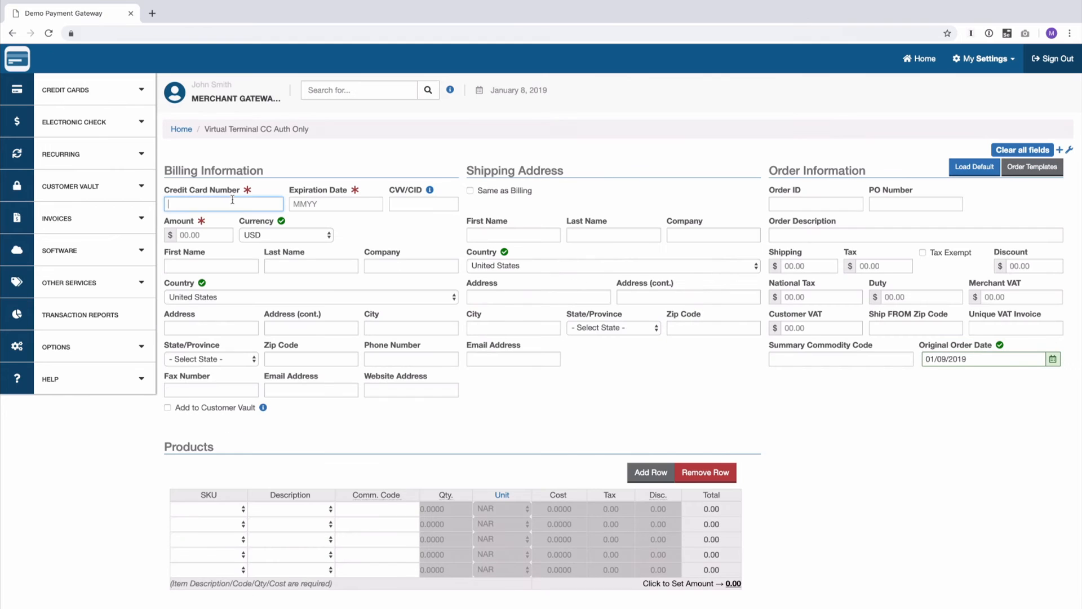
pyautogui.click(98, 126)
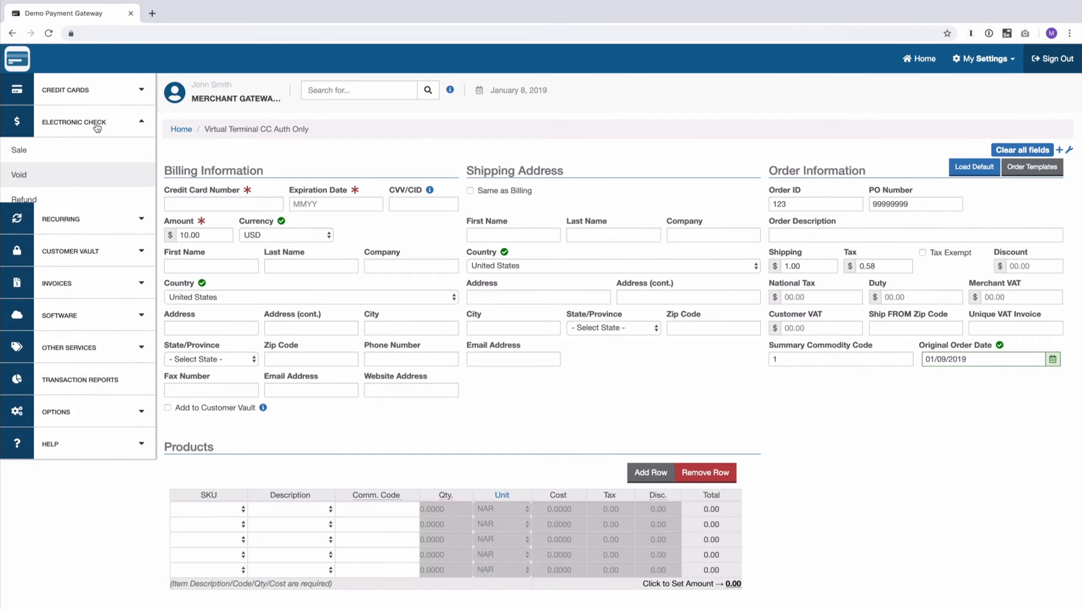
pyautogui.click(83, 235)
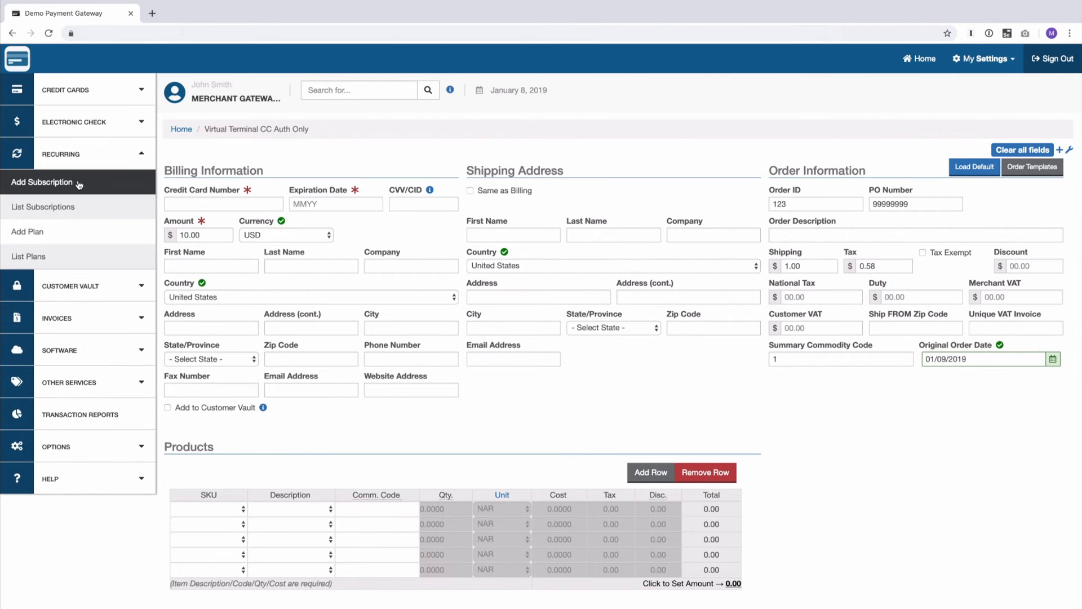
pyautogui.click(85, 280)
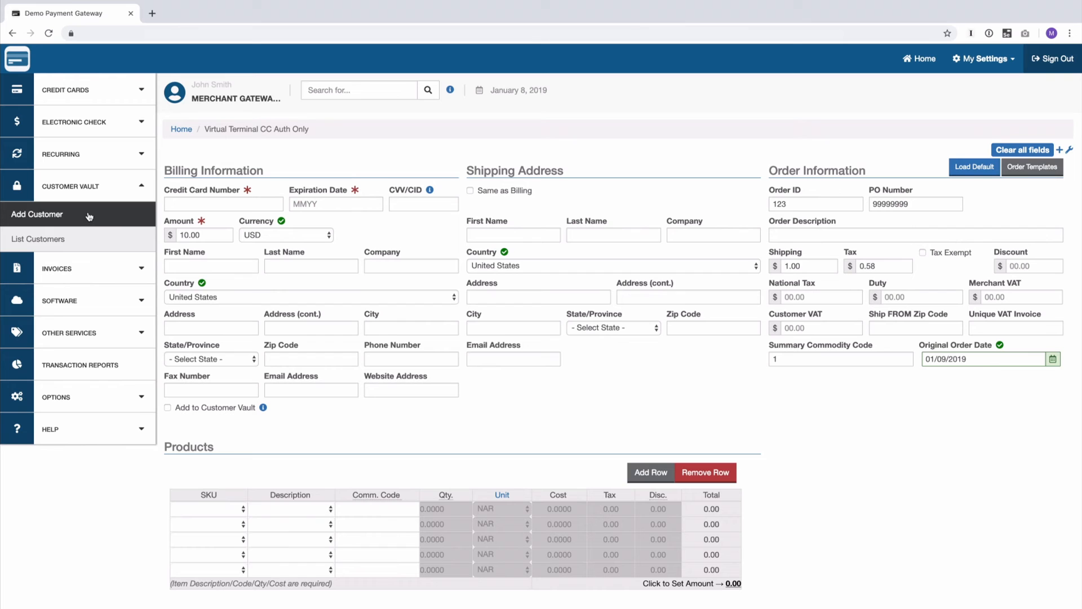
pyautogui.click(105, 156)
# Step: Open a credit card Add Subscription form auto-filled with order ID 123 and PO 99999999
pyautogui.click(87, 182)
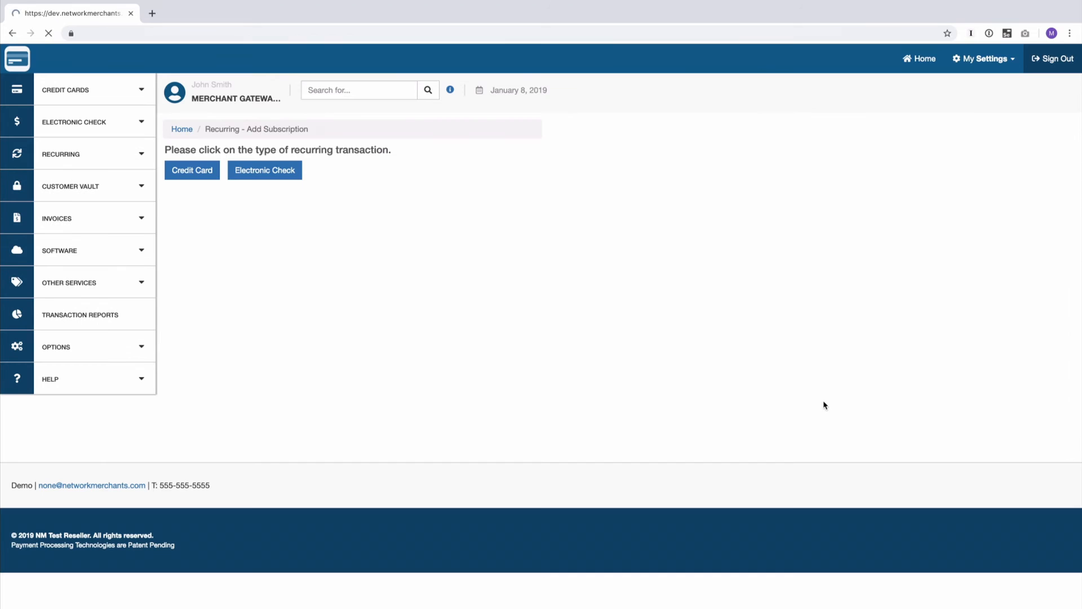
pyautogui.click(192, 171)
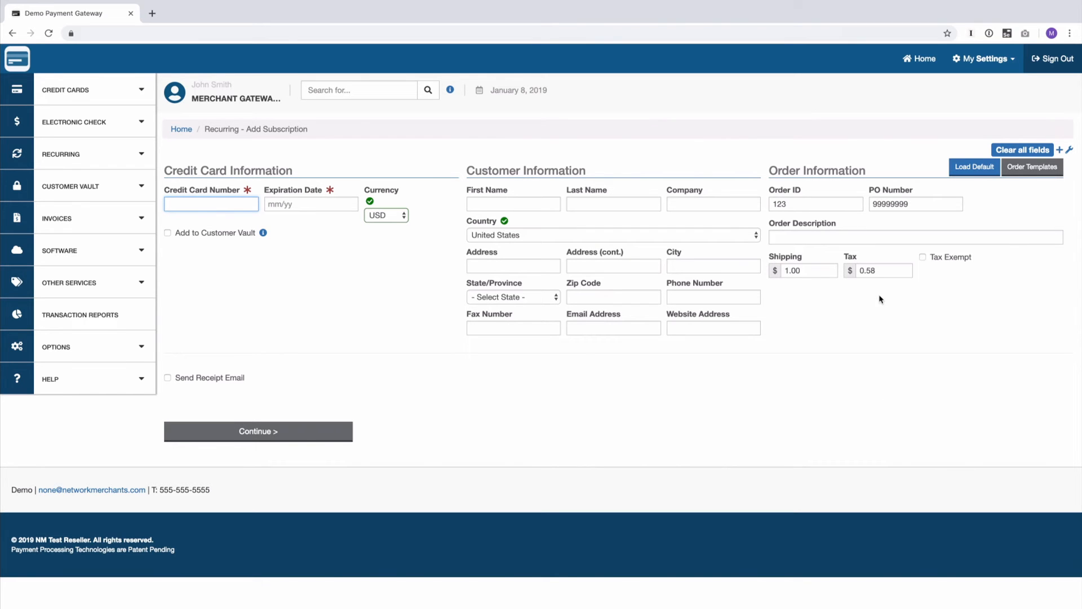
pyautogui.click(117, 92)
pyautogui.click(94, 117)
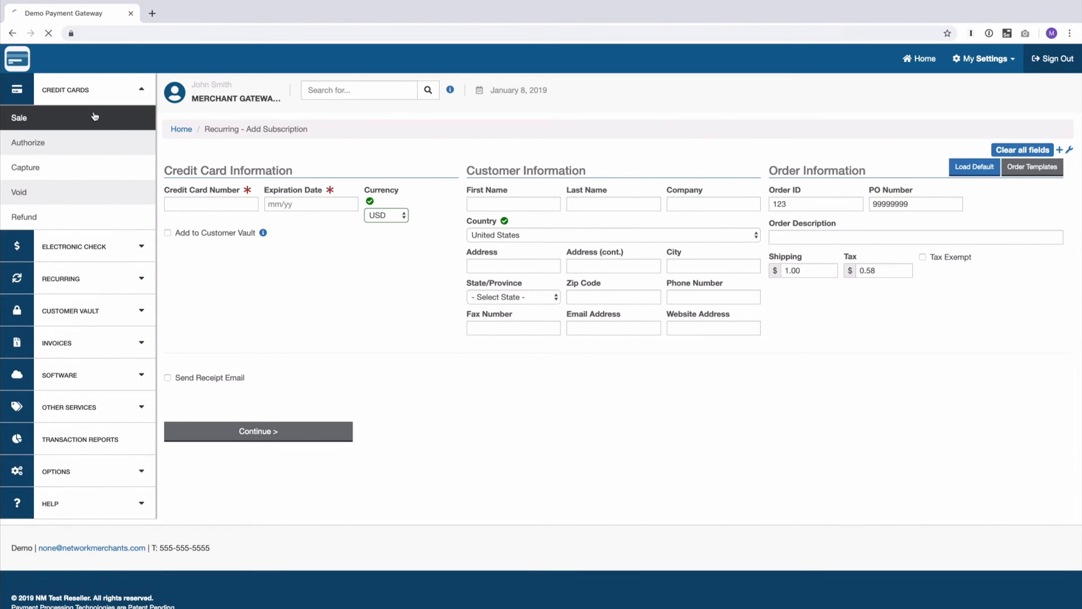
# Step: Autofill the saved test card and change the sale amount to 5.00
pyautogui.click(205, 204)
pyautogui.click(205, 225)
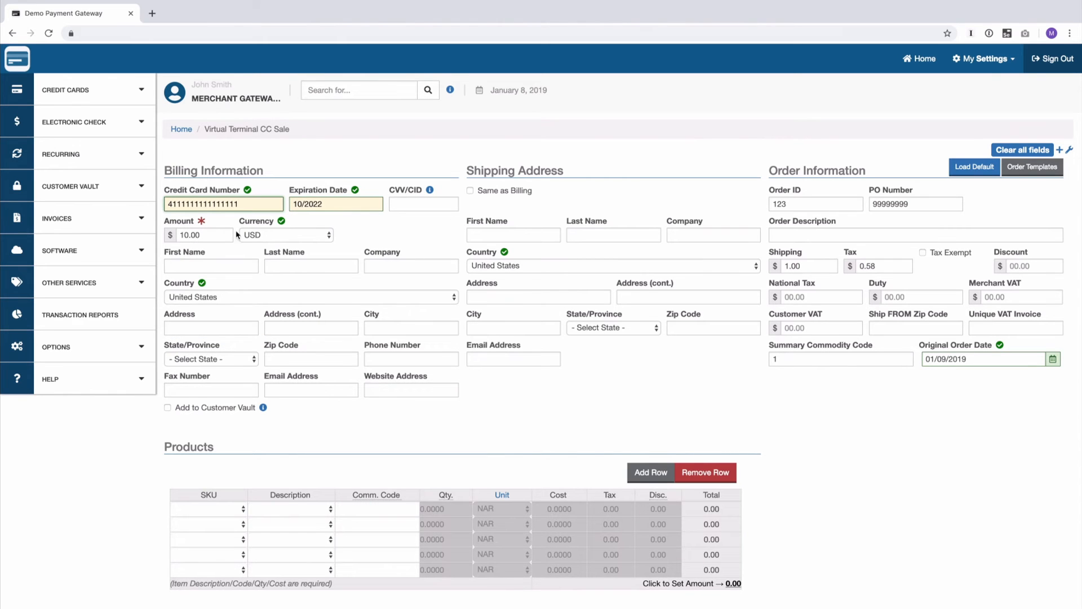
pyautogui.click(187, 236)
pyautogui.hotkey('shift', 'Left')
pyautogui.hotkey('shift', 'Left')
pyautogui.write('5')
pyautogui.press('Tab')
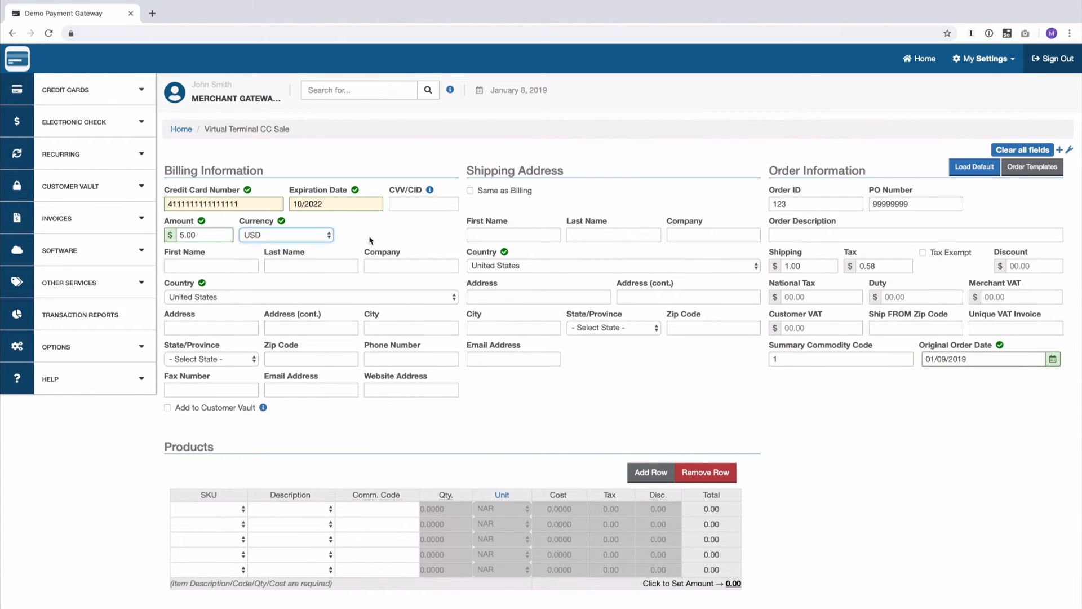
# Step: Set Order ID ABC123 and PO Number 1111, then charge the $5.00 sale
pyautogui.doubleClick(795, 206)
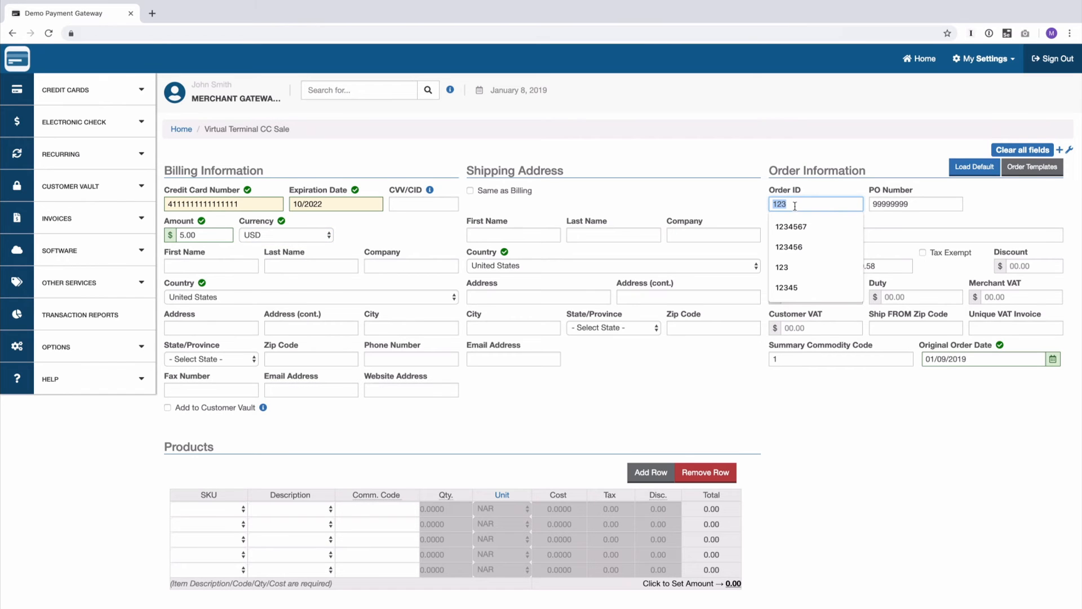
pyautogui.press('Home')
pyautogui.write('ABC')
pyautogui.press('Tab')
pyautogui.write('1111')
pyautogui.press('Tab')
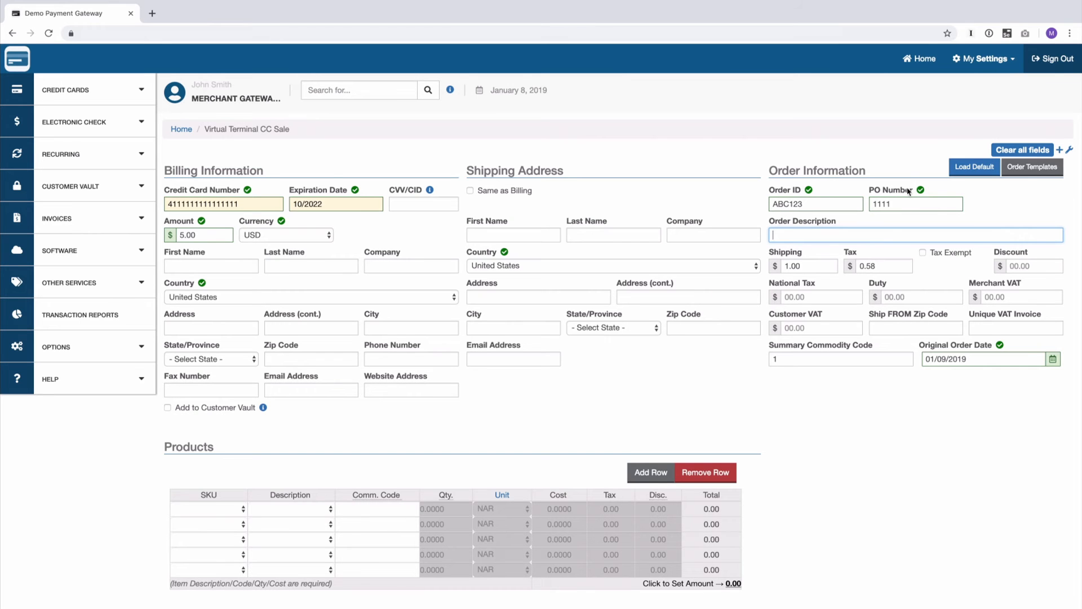
pyautogui.scroll(-3, 365, 558)
pyautogui.click(270, 532)
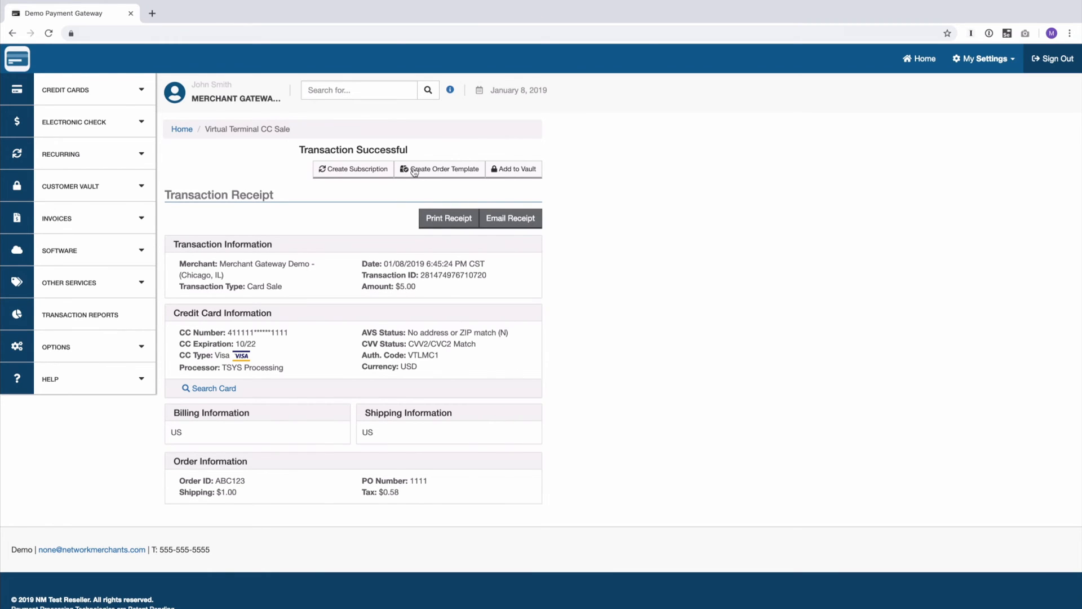
# Step: Save the receipt's order details as template 'Second Order' with template ID 'two'
pyautogui.click(442, 171)
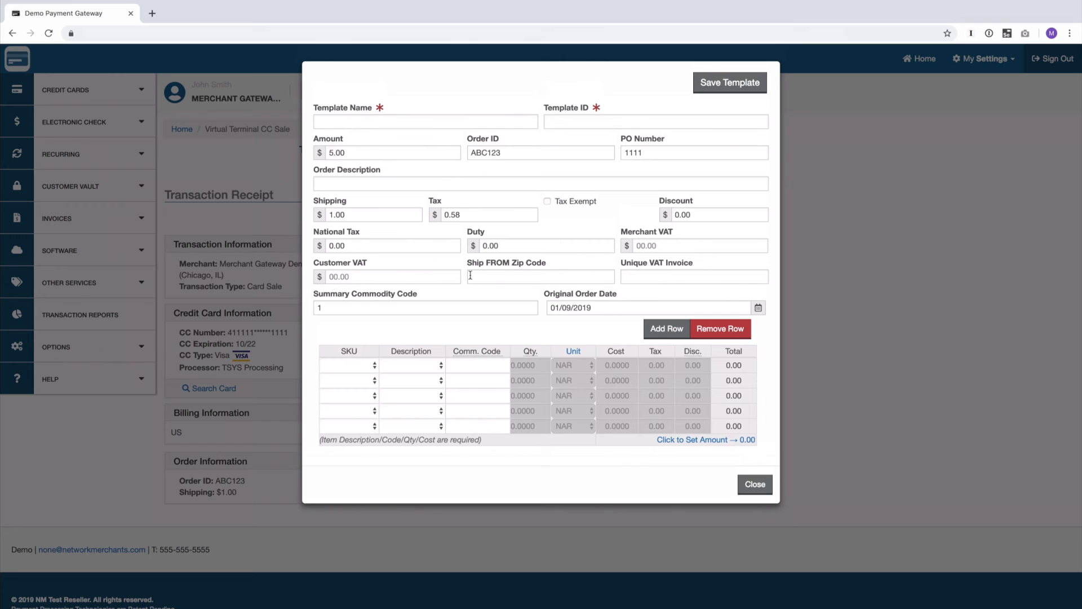
pyautogui.click(341, 118)
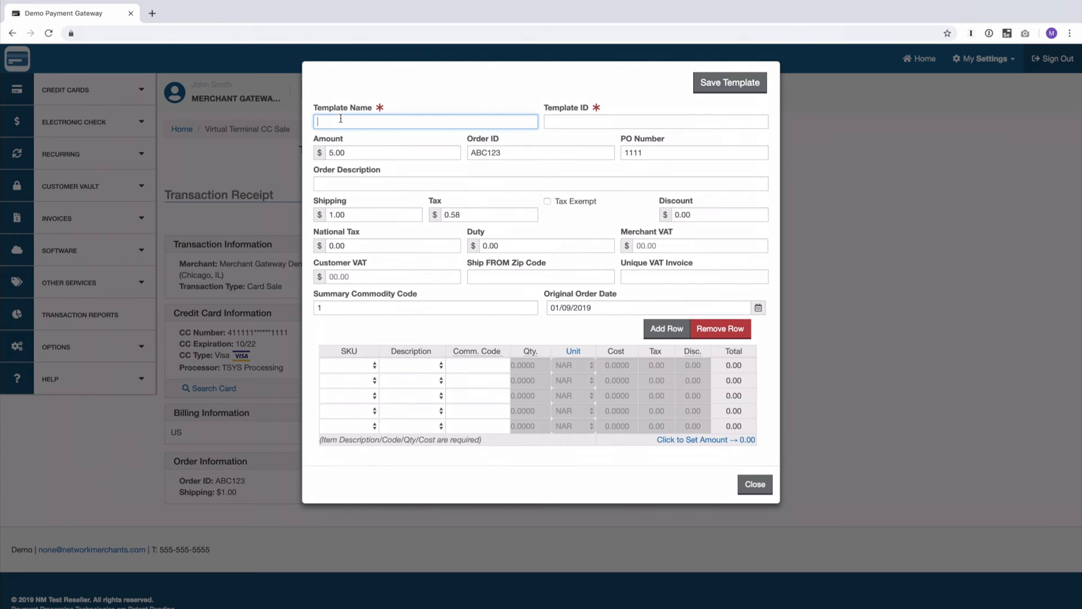
pyautogui.write('Second Order')
pyautogui.press('Tab')
pyautogui.write('two')
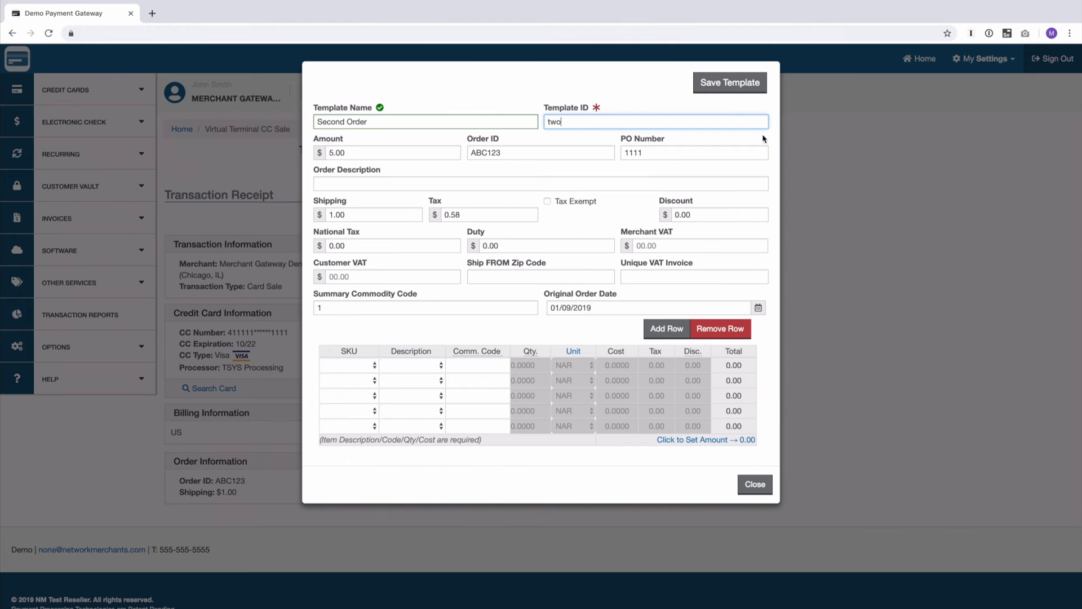
pyautogui.click(736, 84)
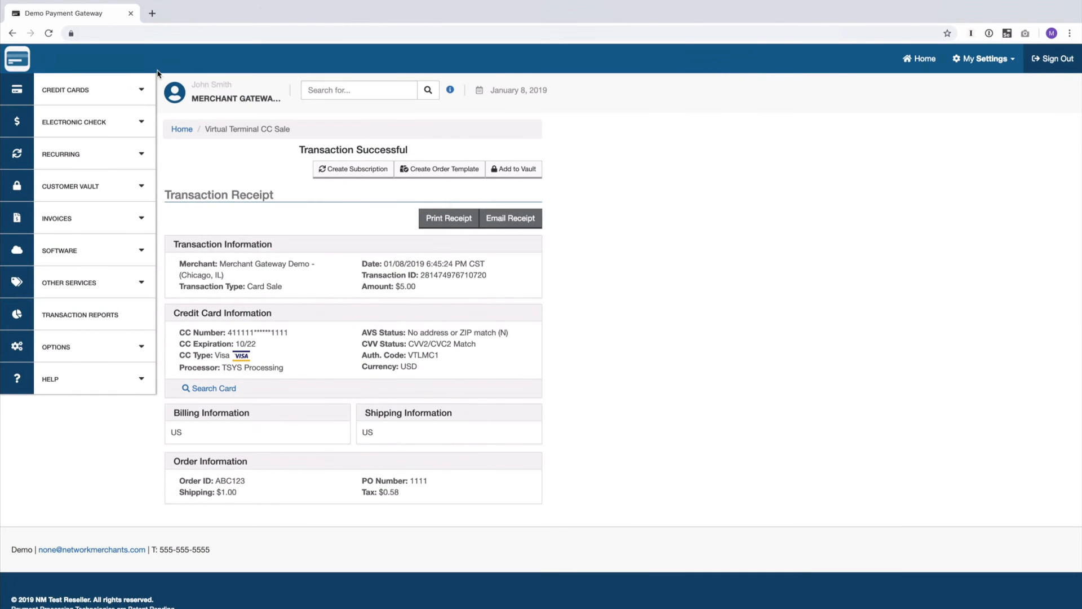
pyautogui.click(81, 88)
# Step: Start a new credit card sale and apply the Second Order template to it
pyautogui.click(72, 117)
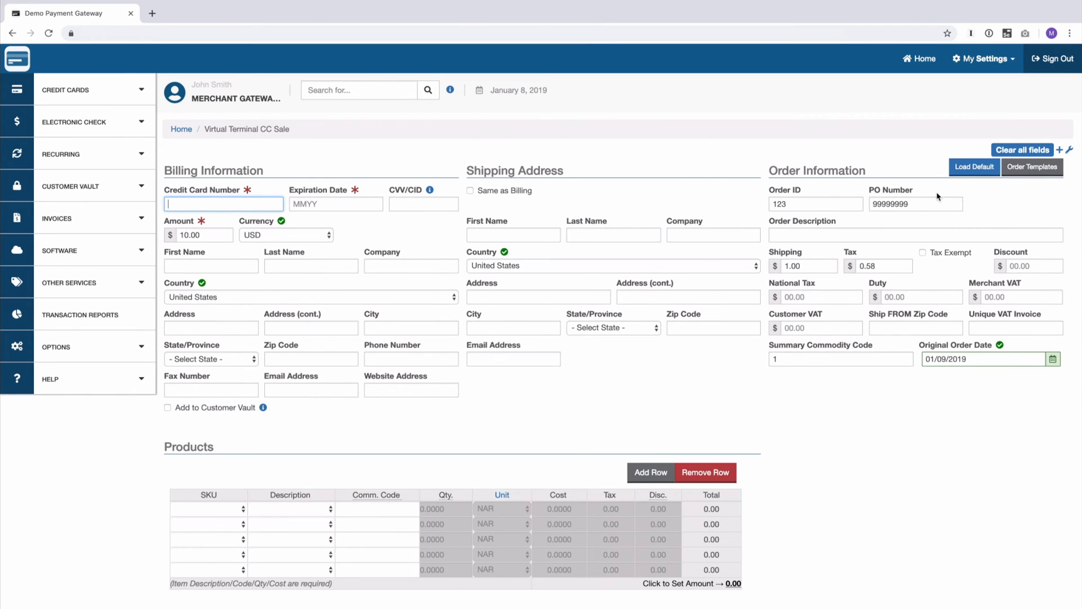
pyautogui.click(1021, 170)
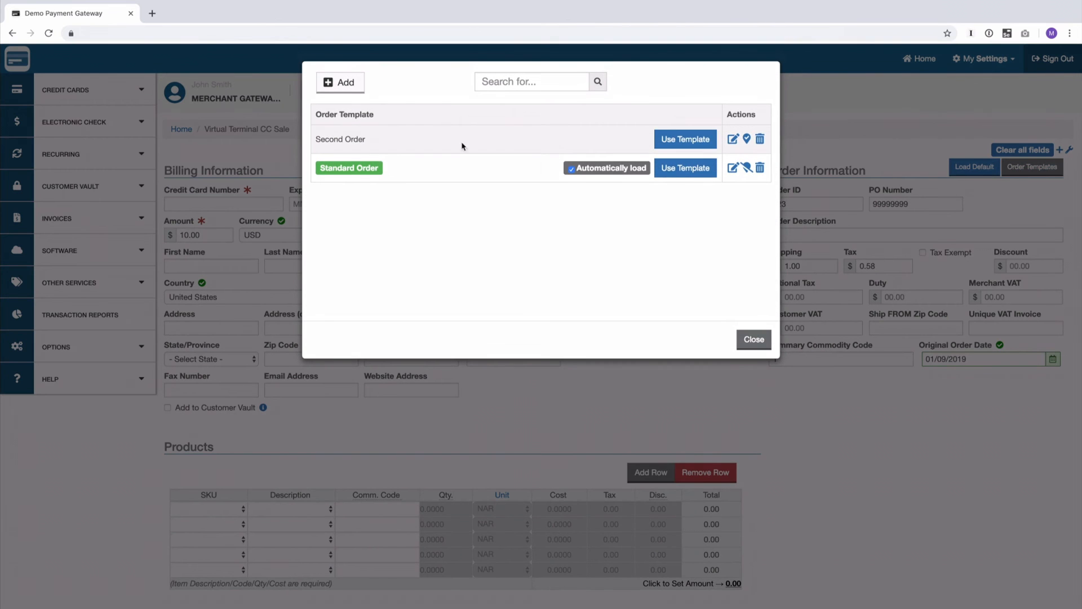
pyautogui.click(672, 142)
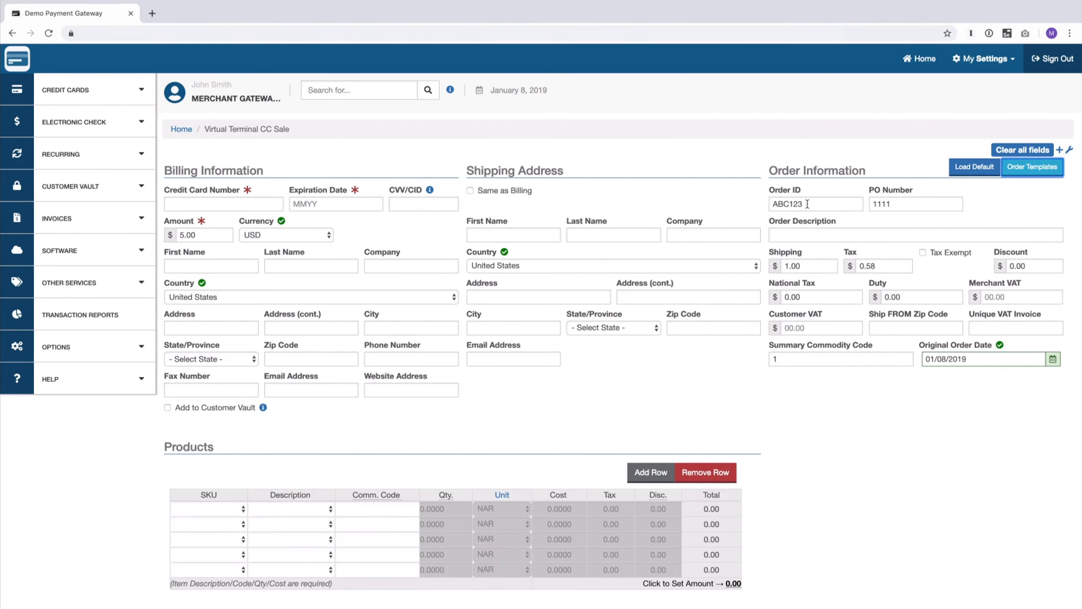
# Step: Reload the default Standard Order values and reopen the order template list
pyautogui.click(986, 211)
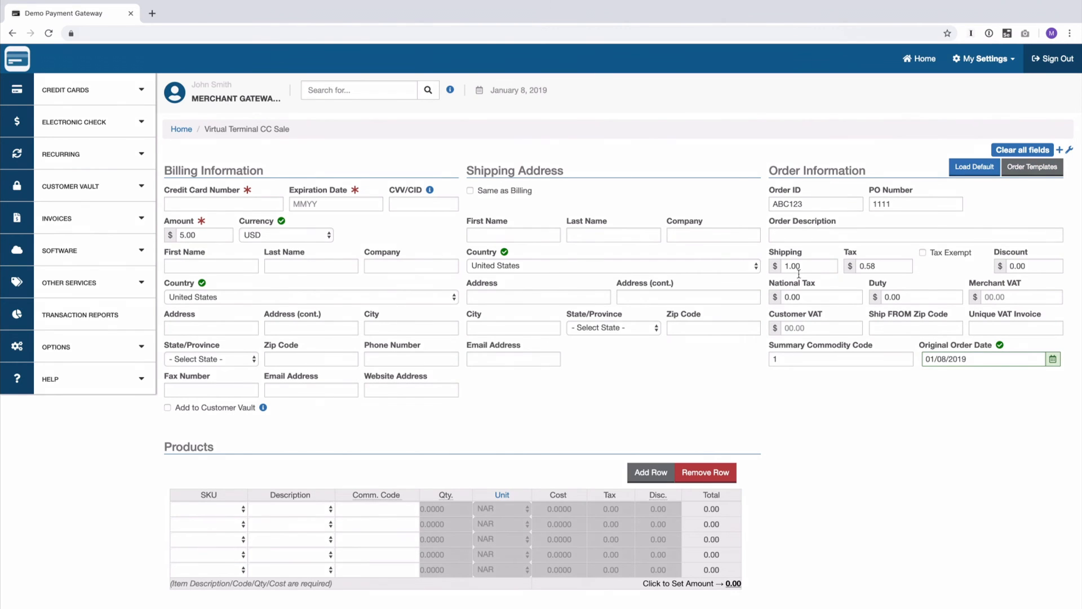
pyautogui.click(983, 175)
pyautogui.click(1021, 170)
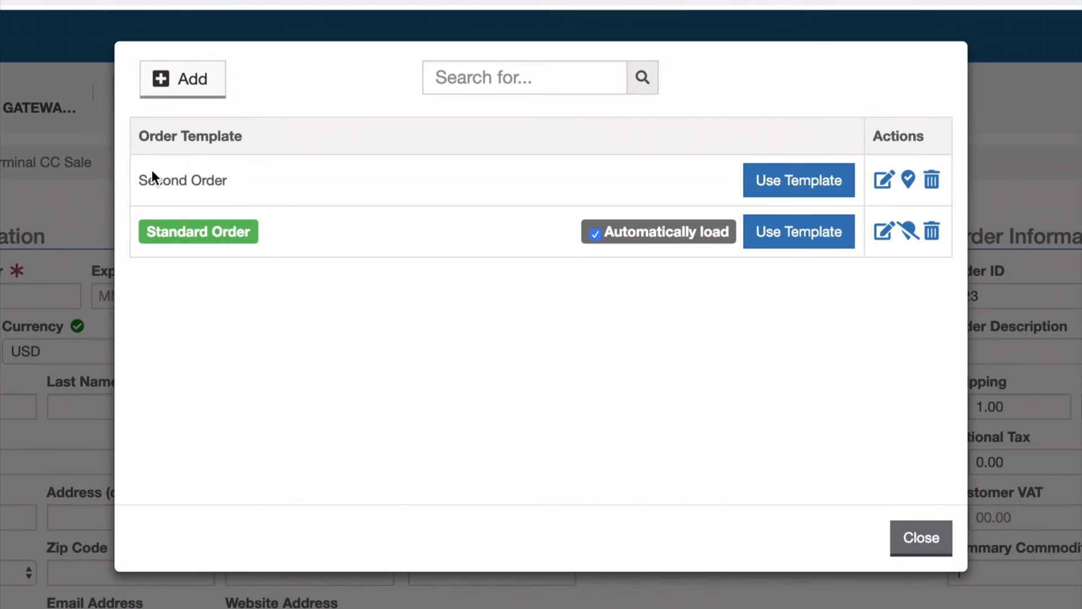
# Step: Filter the saved templates by 'second' and then 'stan', clearing the search afterwards
pyautogui.click(485, 84)
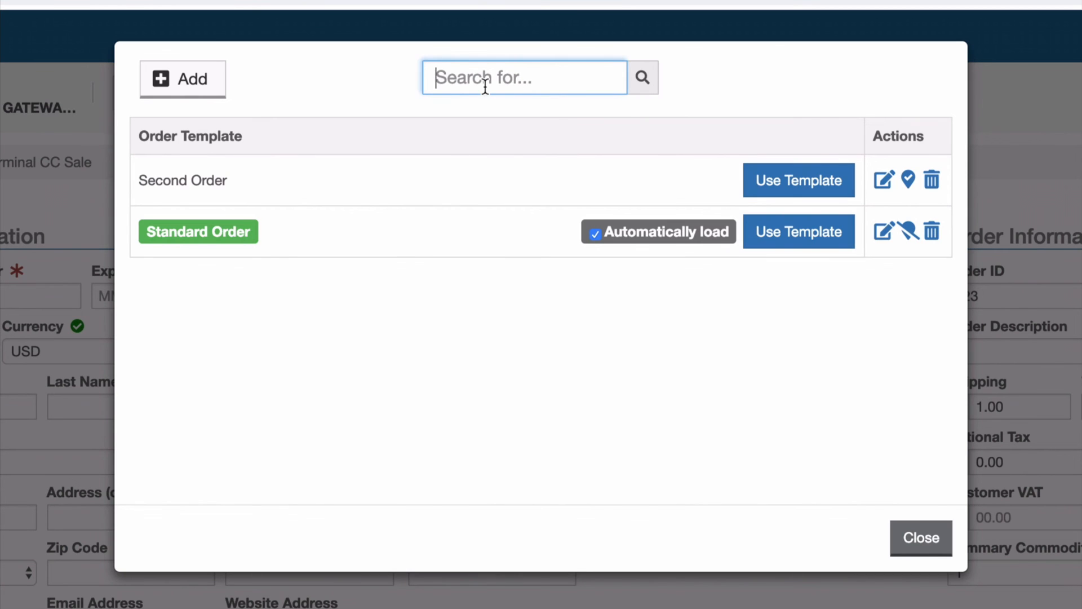
pyautogui.write('second')
pyautogui.hotkey('ctrl', 'a')
pyautogui.press('BackSpace')
pyautogui.write('stan')
pyautogui.press('BackSpace')
pyautogui.press('BackSpace')
pyautogui.press('BackSpace')
pyautogui.press('BackSpace')
pyautogui.click(458, 306)
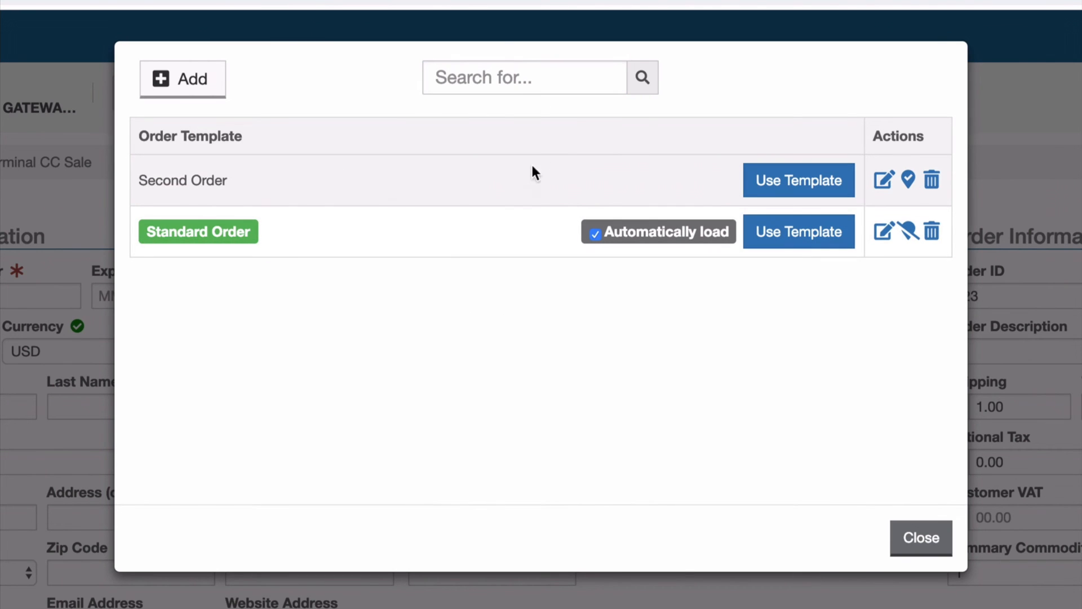
# Step: Delete the Second Order template after confirming, then close the template list
pyautogui.click(934, 181)
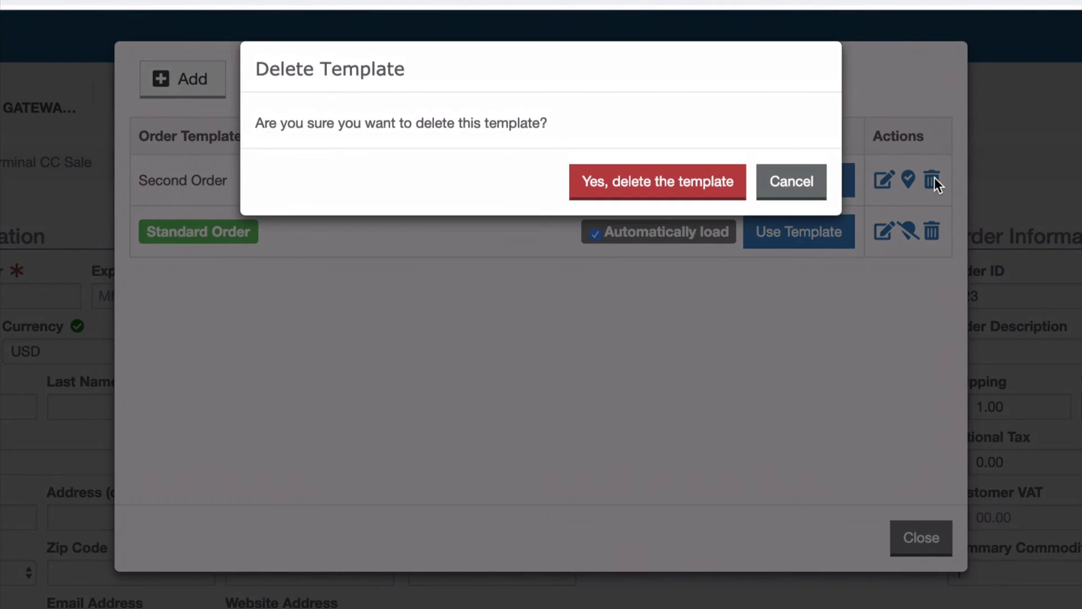
pyautogui.click(647, 179)
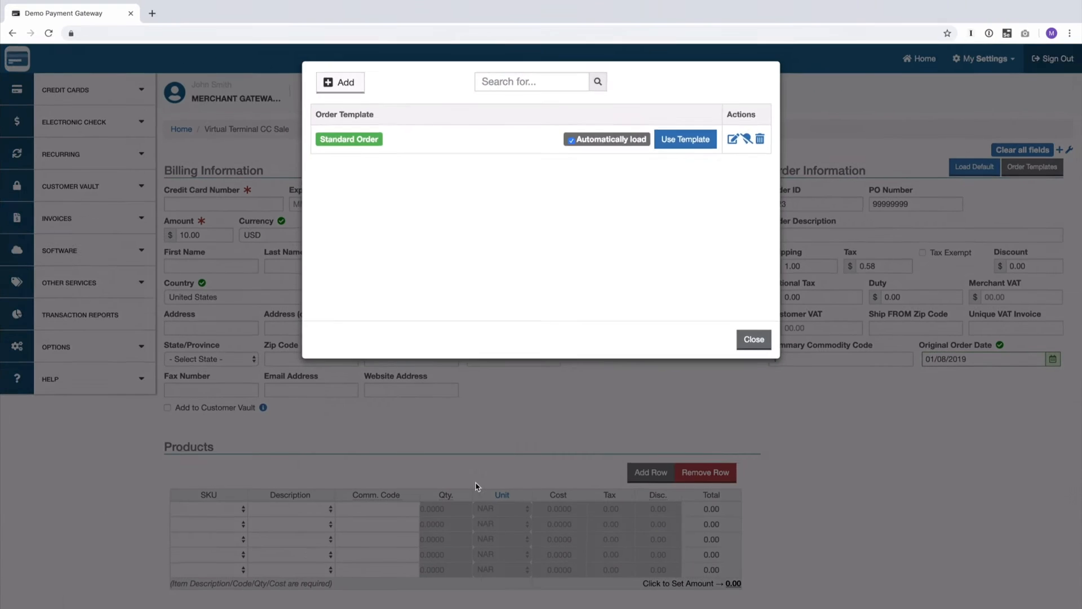
pyautogui.click(476, 484)
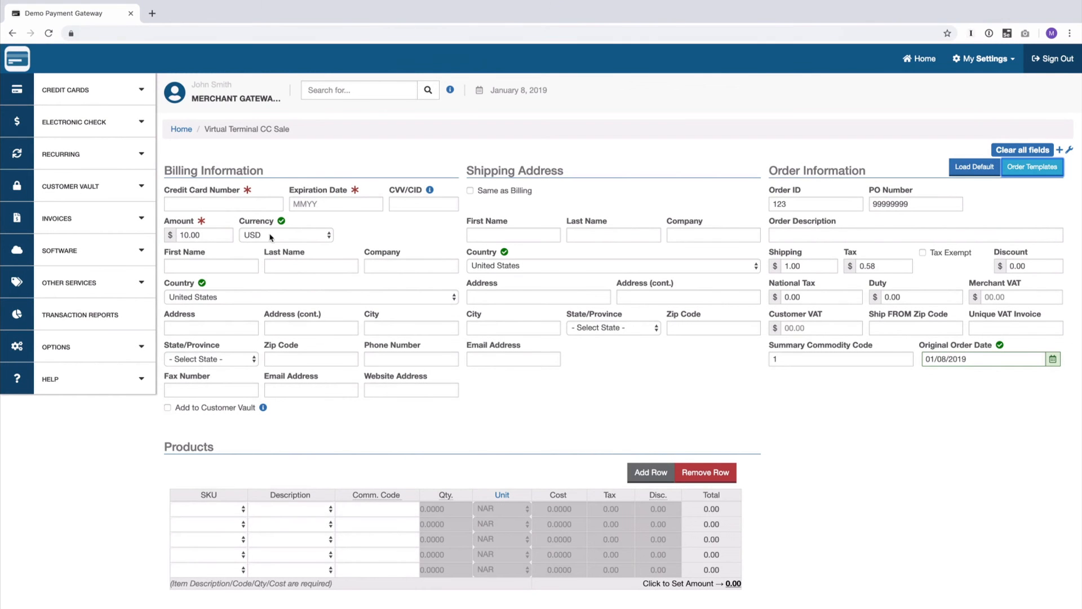
pyautogui.click(659, 397)
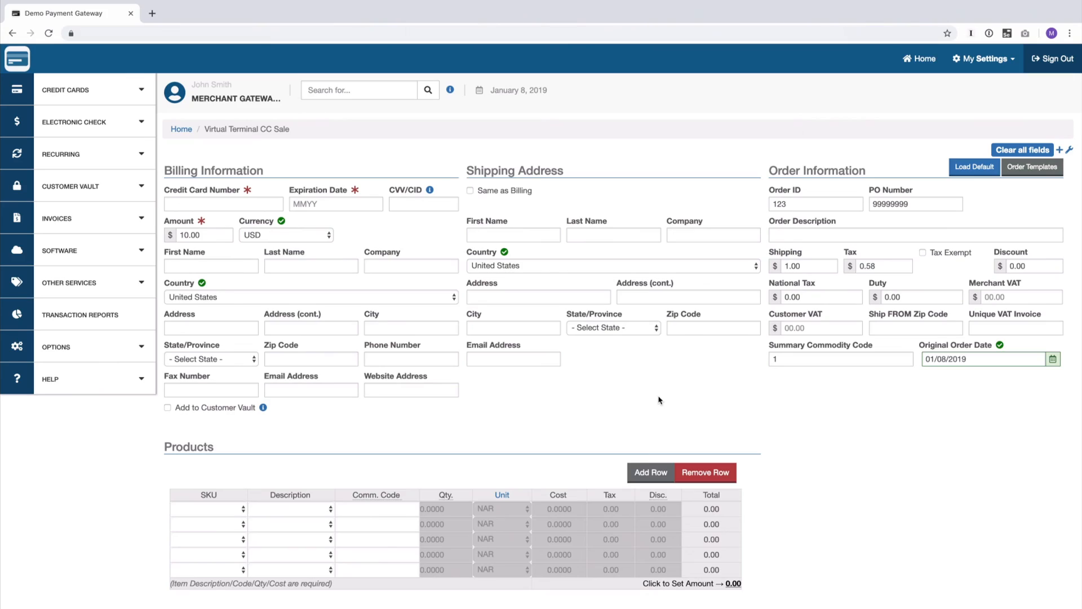